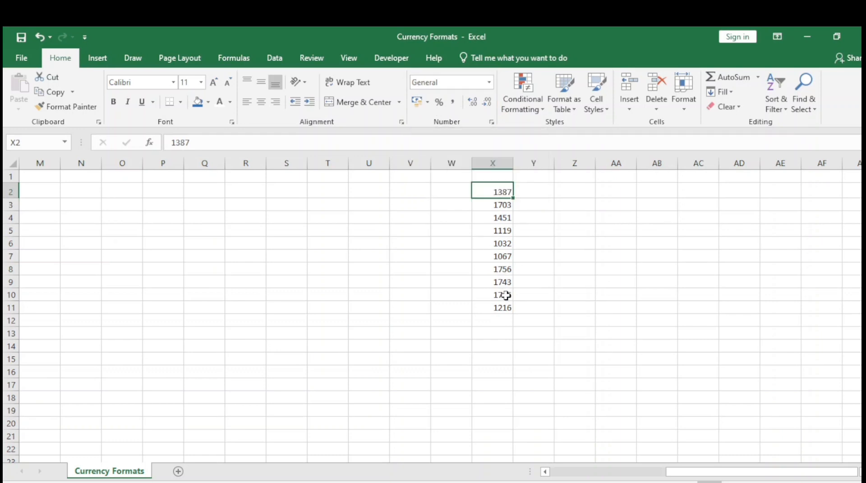
Apply the default Currency number format to the values in X2:X11
click(500, 216)
click(496, 188)
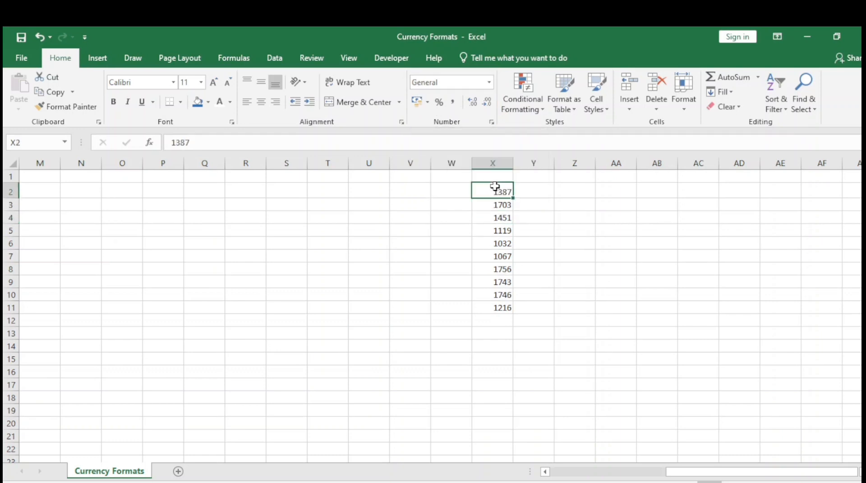
shift+click(504, 308)
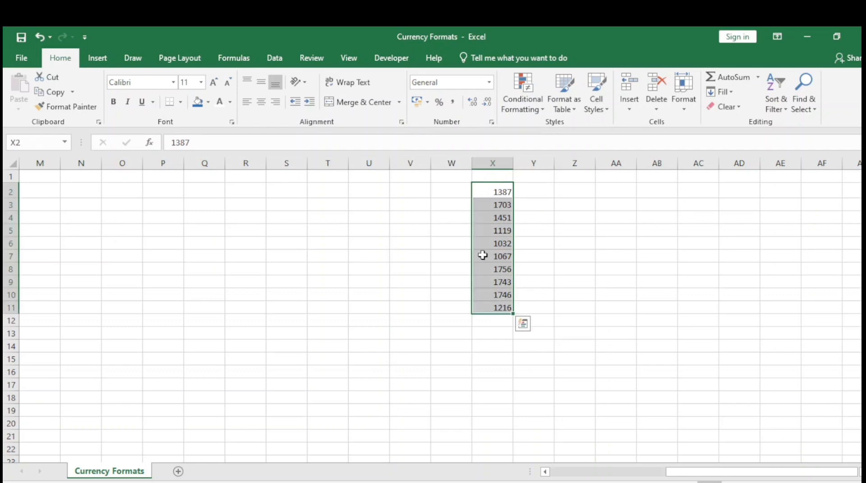
click(489, 83)
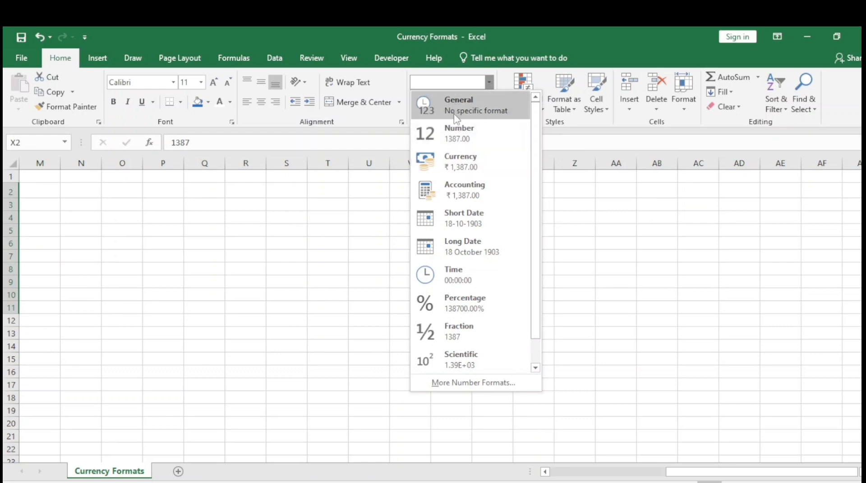
click(484, 173)
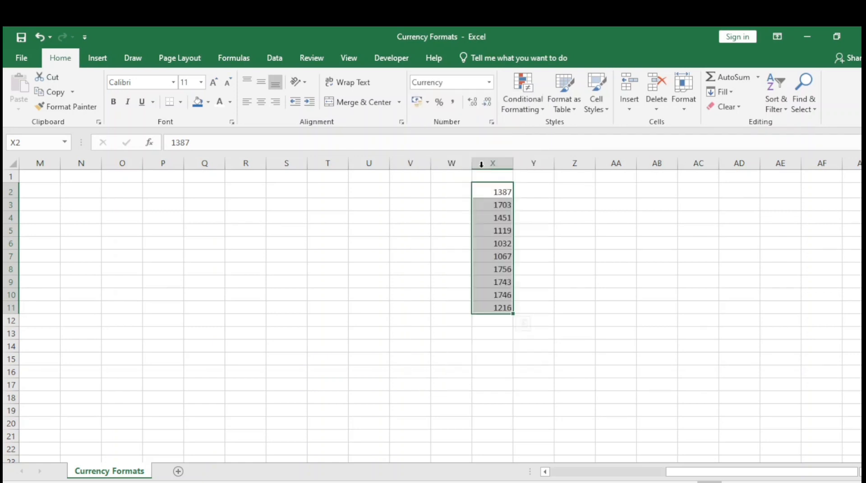
click(432, 254)
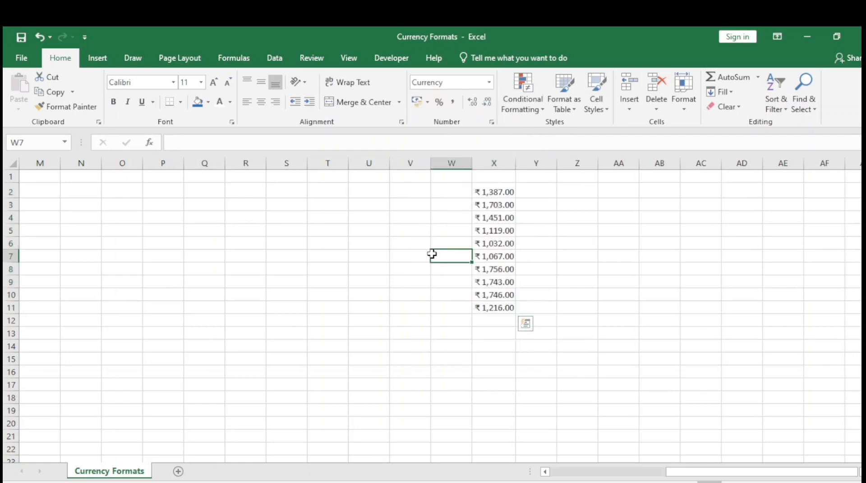
Undo the currency formatting of X2:X11
click(499, 197)
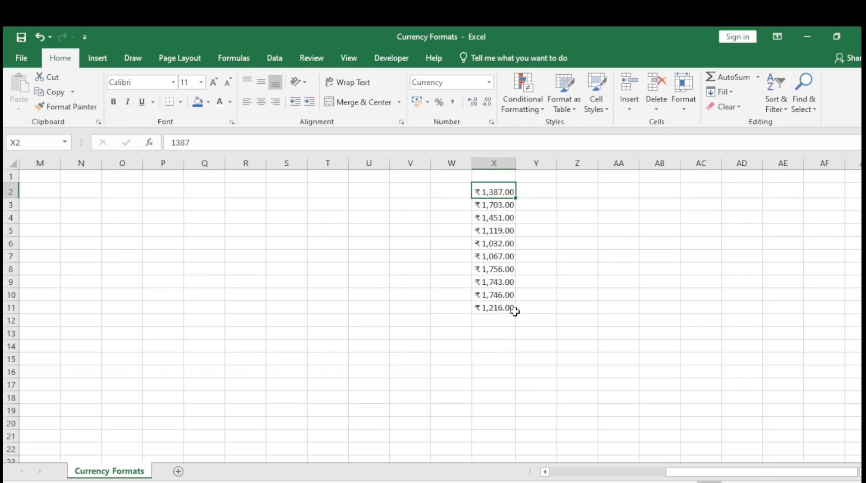
key(ctrl+z)
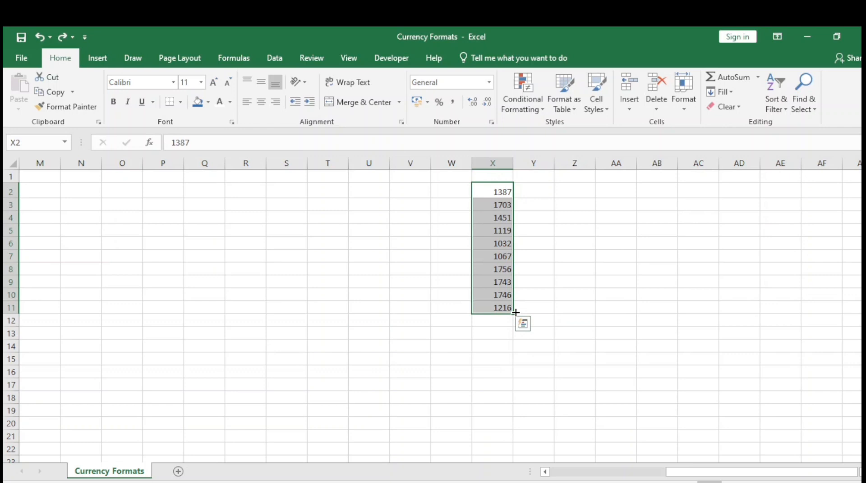
Open the detailed cell format settings for X2:X11 and choose the Currency category
click(491, 122)
drag(287, 128, 690, 99)
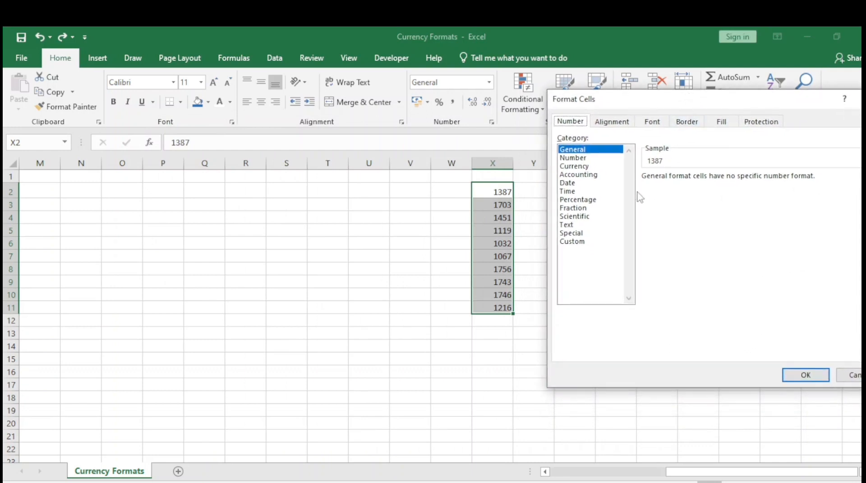
click(576, 166)
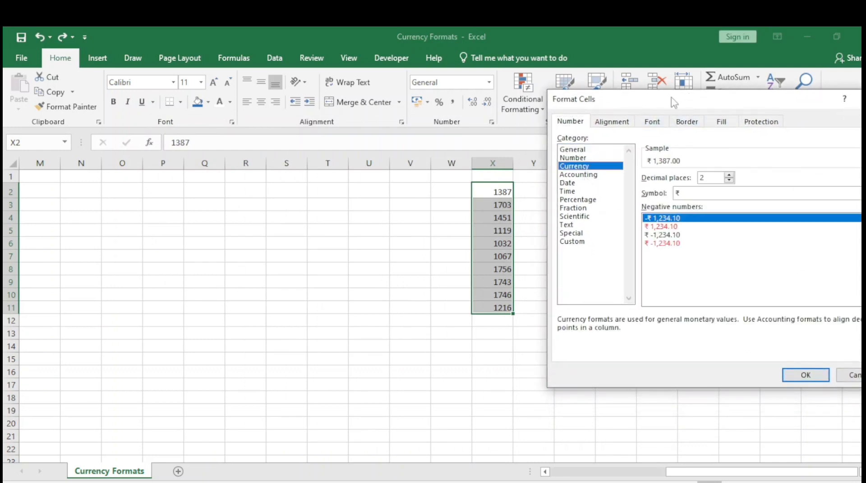
drag(674, 103, 221, 93)
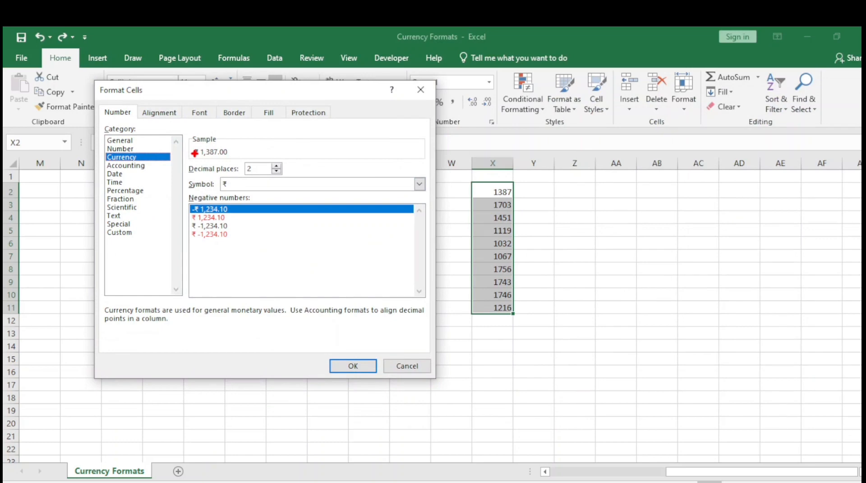
mouse_move(189, 134)
mouse_down()
mouse_move(251, 177)
mouse_move(318, 178)
mouse_up()
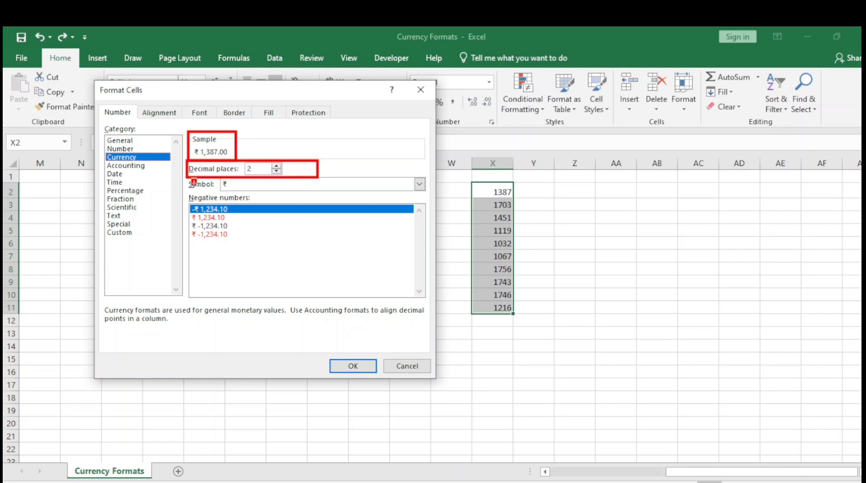
mouse_move(192, 179)
mouse_down()
mouse_move(319, 194)
mouse_move(428, 193)
mouse_up()
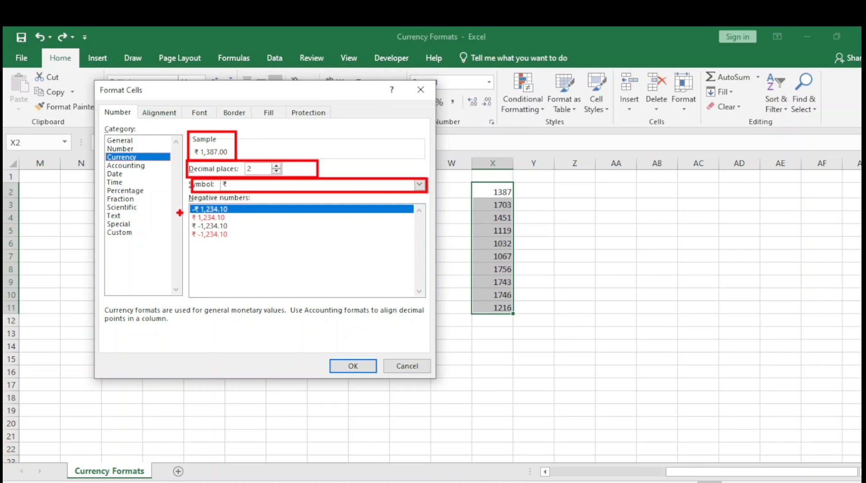
drag(187, 194, 249, 246)
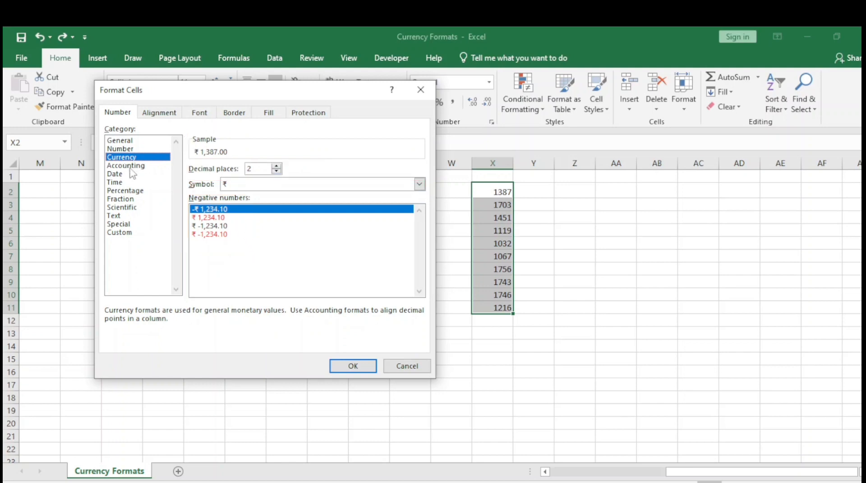
Set the currency format to 1 decimal place
click(276, 172)
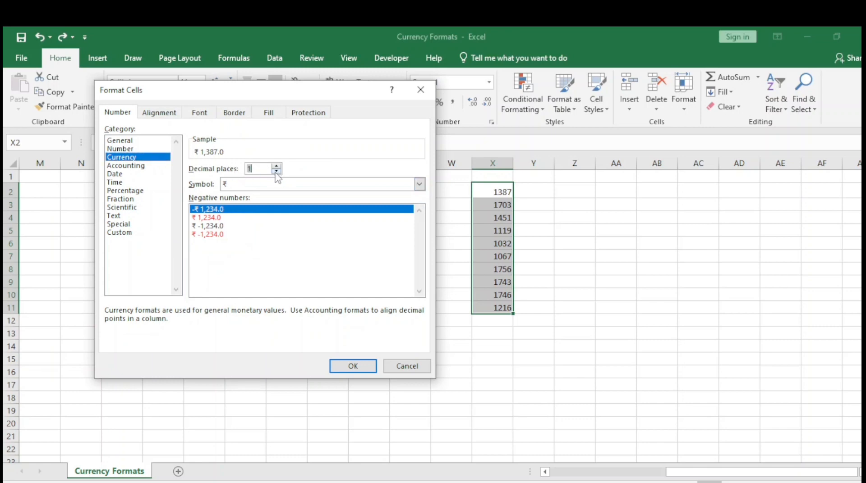
click(276, 172)
click(276, 166)
Choose $ English (United States) as the symbol of the currency format
click(420, 184)
click(421, 187)
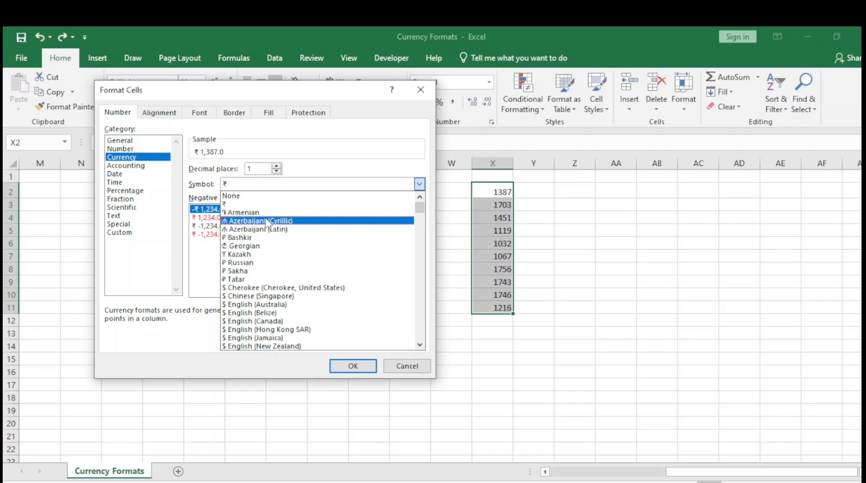
scroll(313, 284, down, 1)
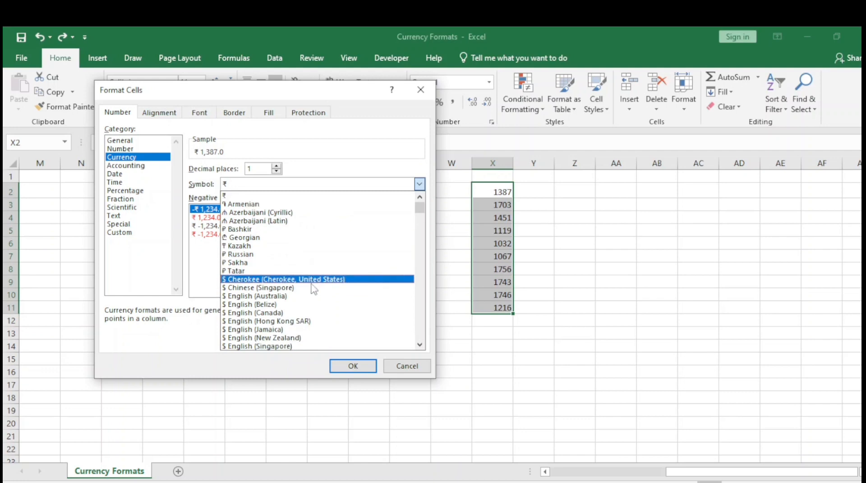
scroll(313, 291, down, 3)
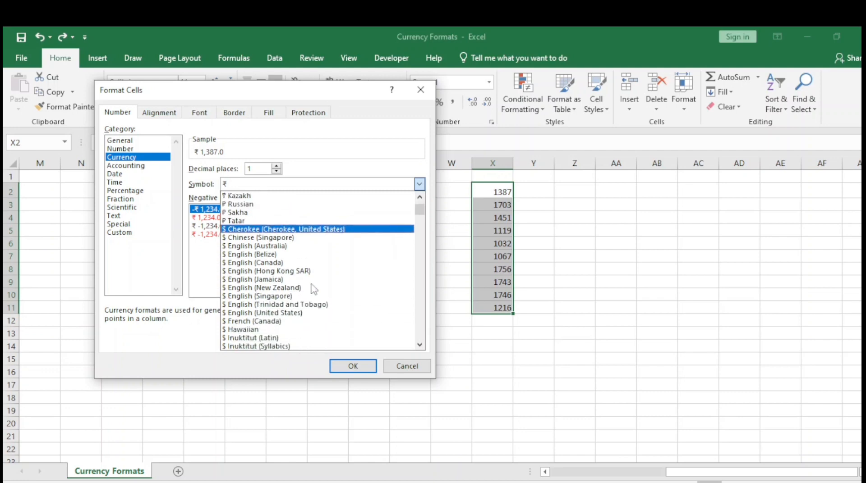
scroll(298, 329, down, 1)
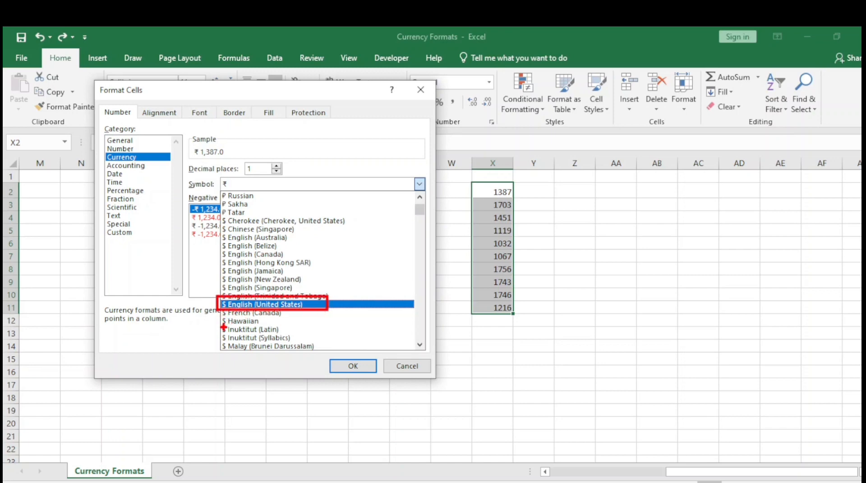
key(Escape)
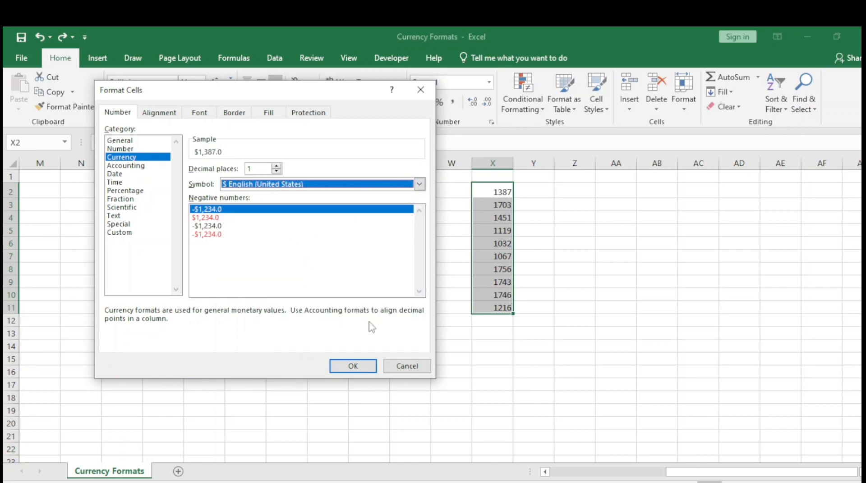
Change the currency symbol to € Euro (€ 123) and apply the format to X2:X11
click(420, 184)
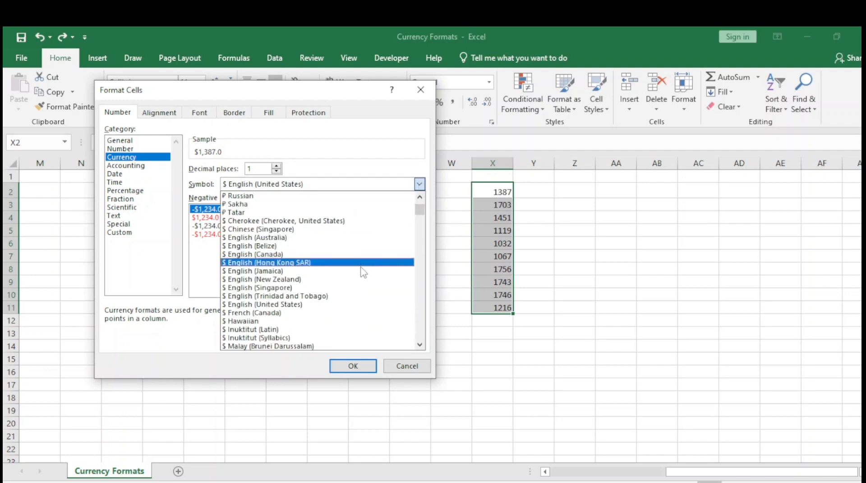
scroll(364, 291, down, 4)
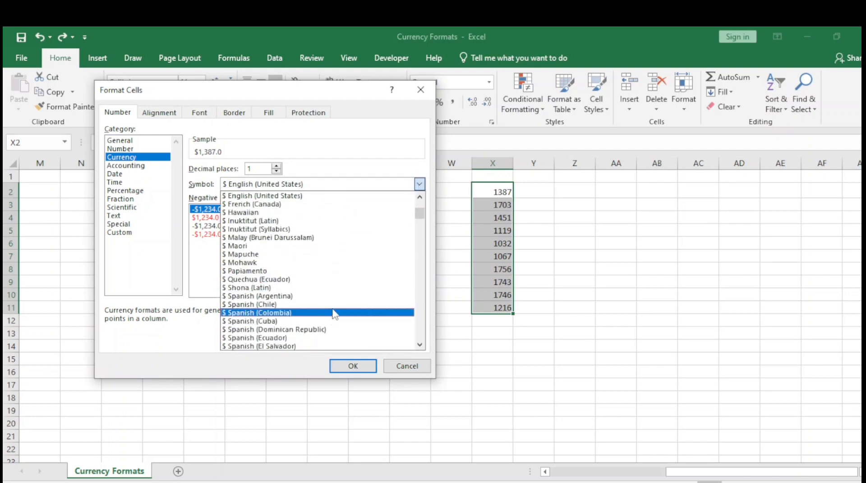
scroll(334, 313, down, 4)
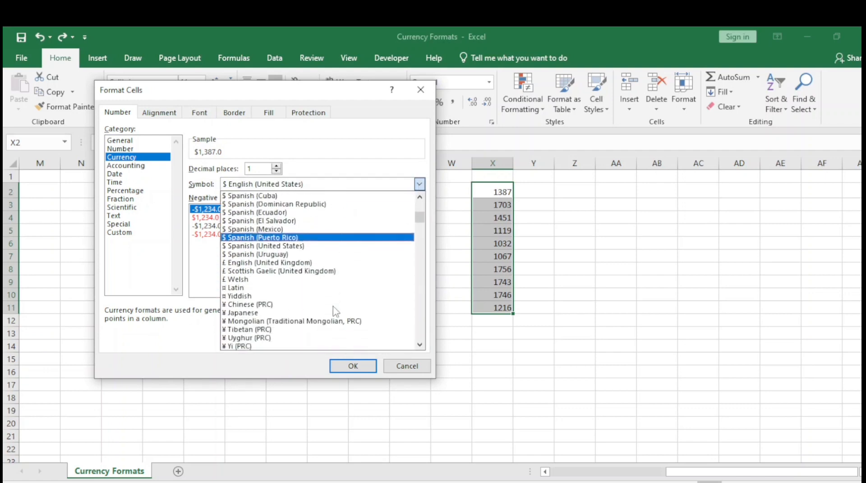
scroll(334, 311, down, 2)
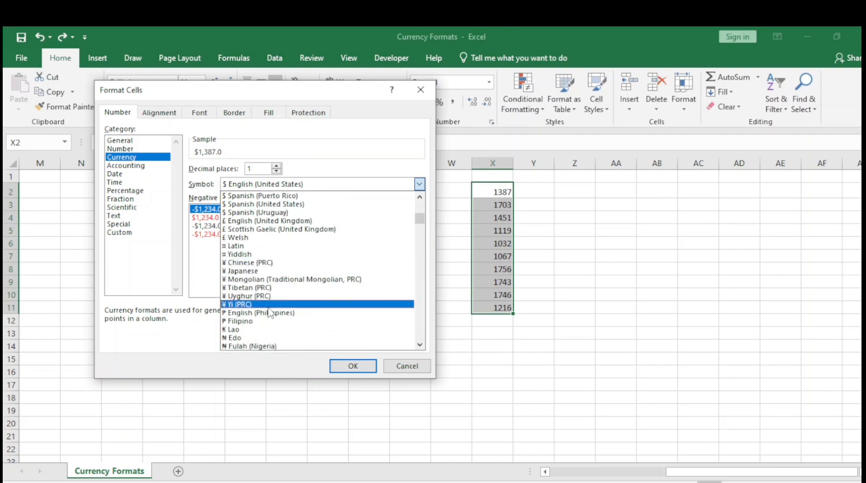
scroll(284, 315, down, 5)
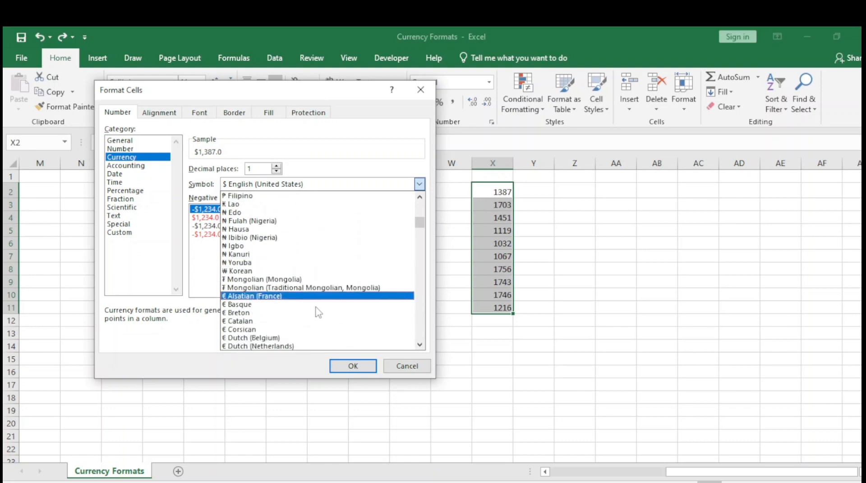
scroll(321, 311, down, 3)
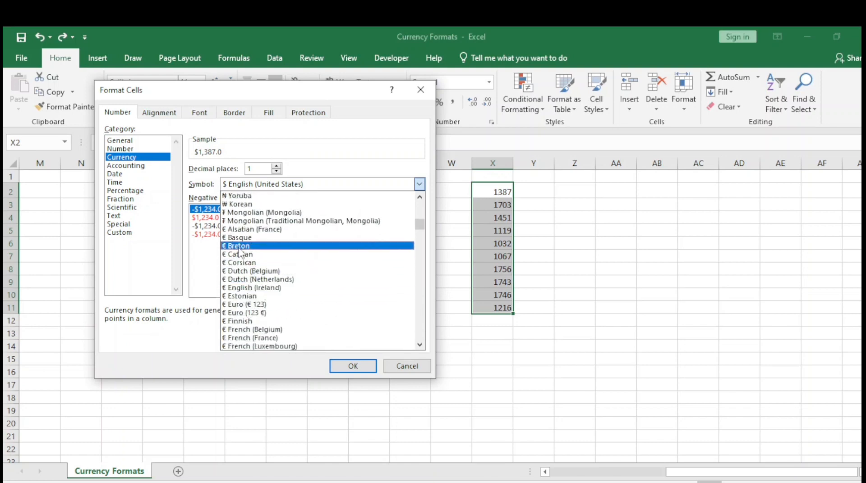
click(240, 305)
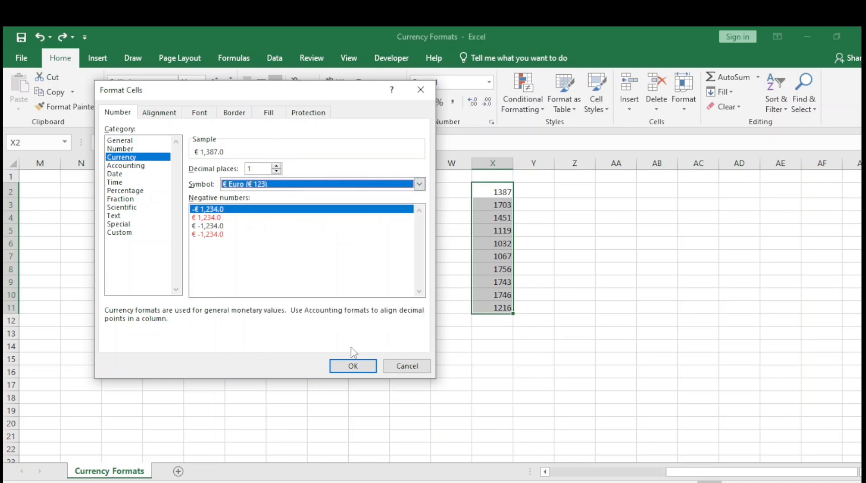
click(351, 367)
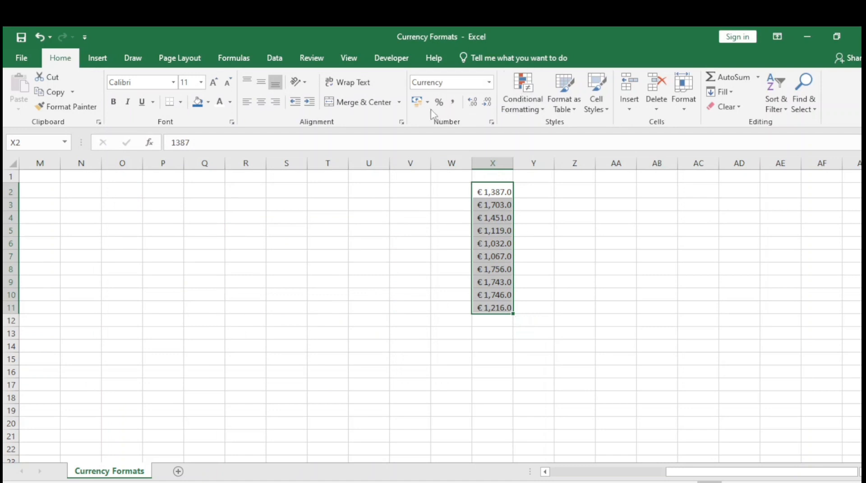
Reset X2:X11 to the default Currency format and change its symbol to $ English (United States)
click(489, 82)
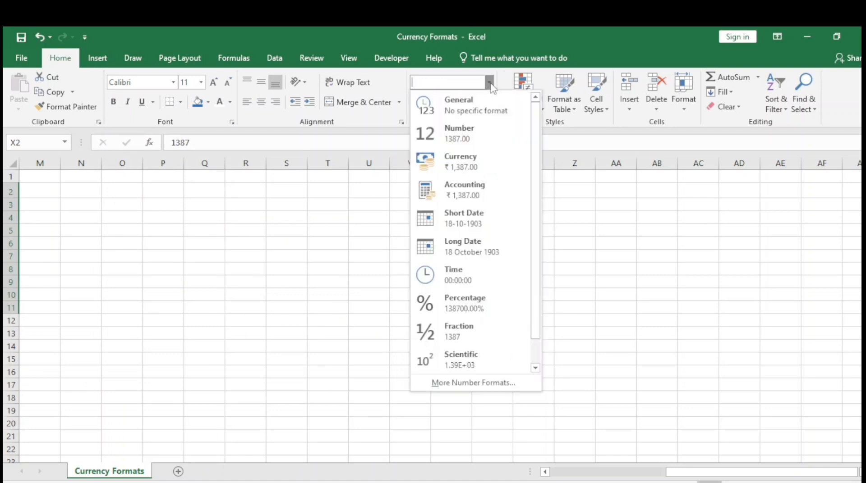
click(474, 172)
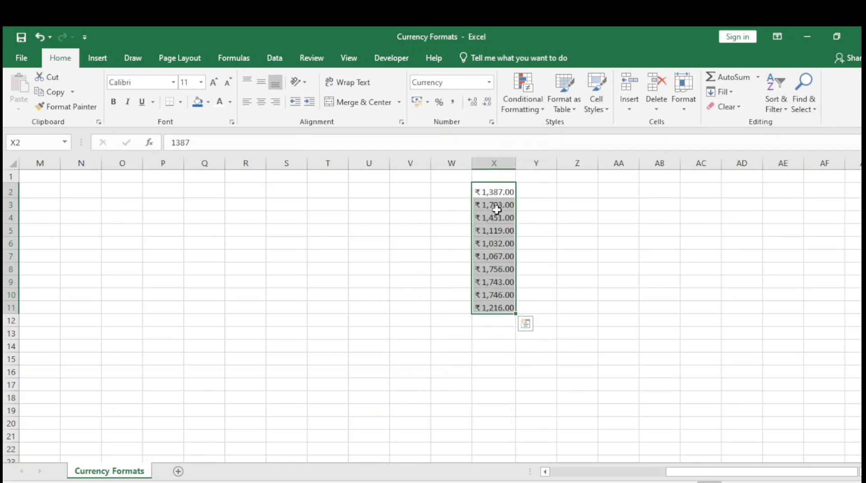
click(491, 122)
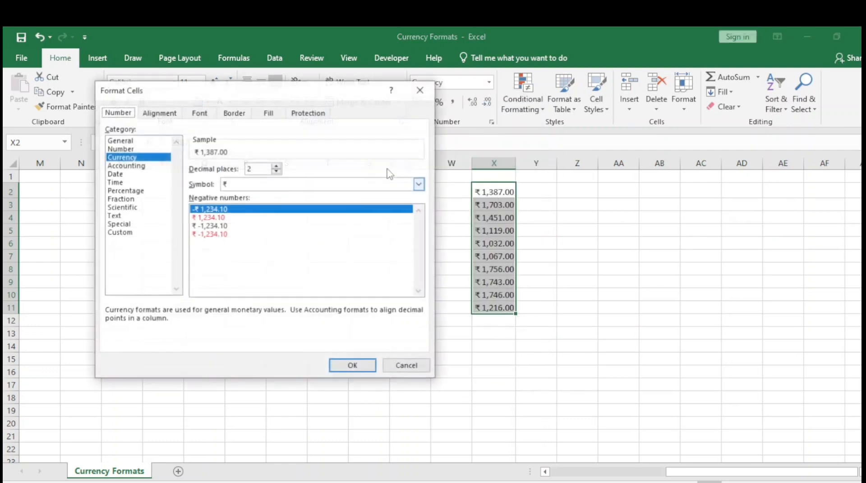
click(420, 184)
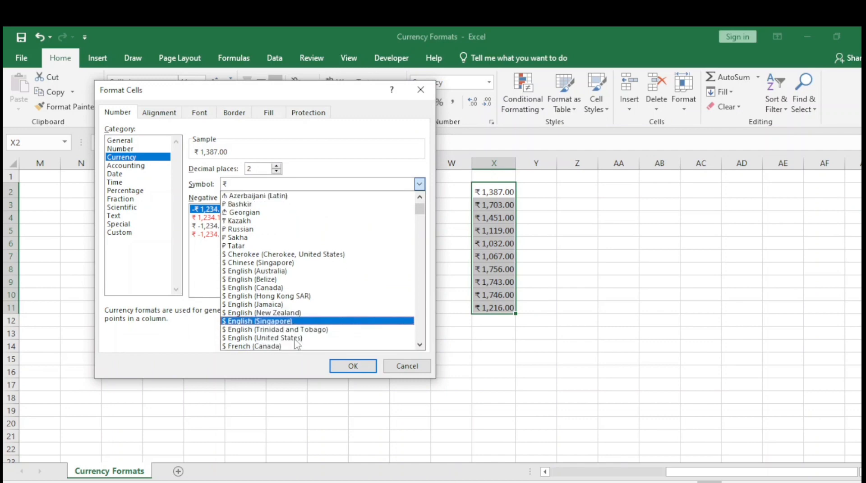
click(264, 338)
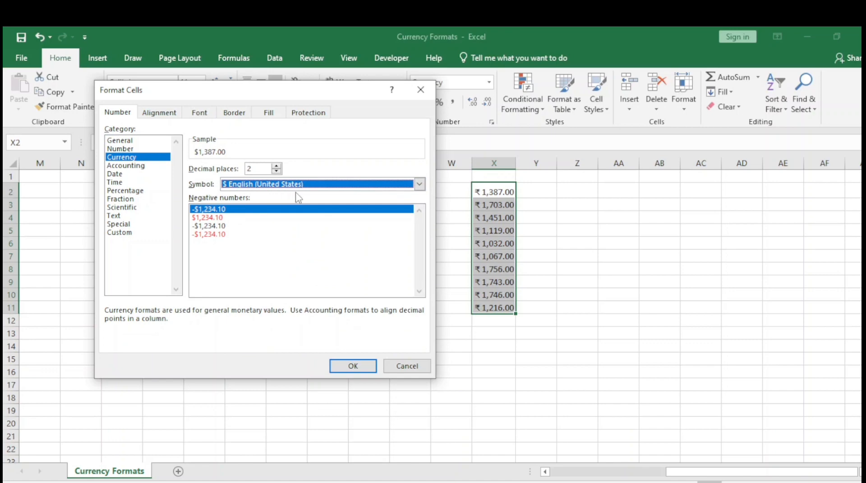
click(352, 366)
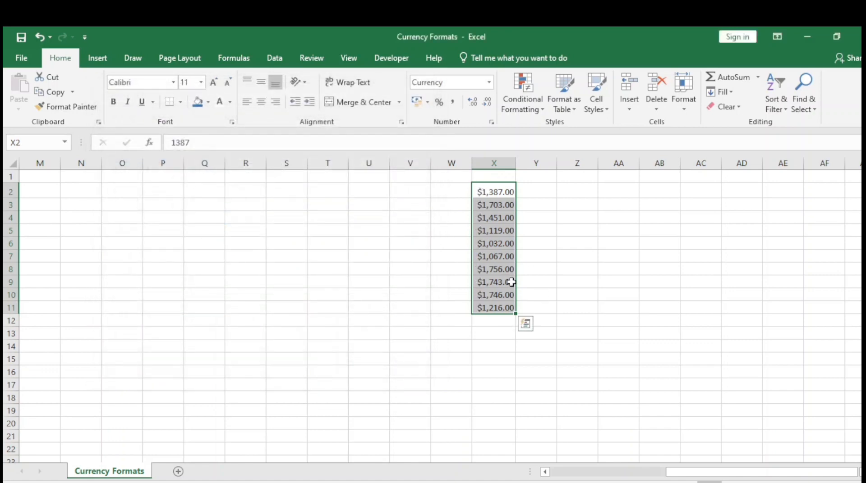
Change the currency symbol of X2:X11 to $ Spanish (Chile) and apply the format
click(492, 123)
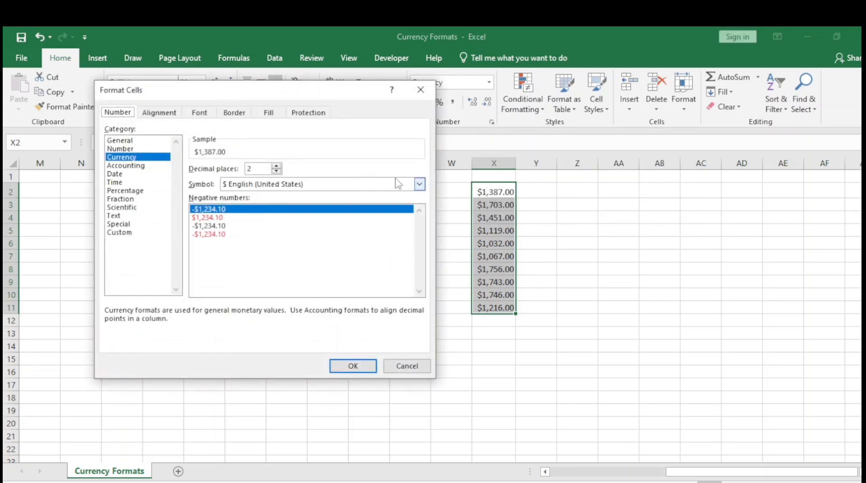
click(419, 184)
scroll(251, 297, down, 1)
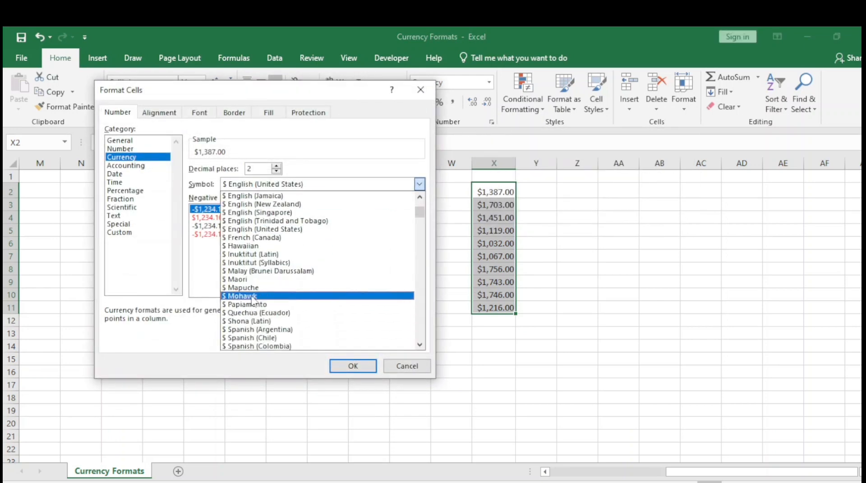
scroll(252, 306, down, 1)
click(253, 315)
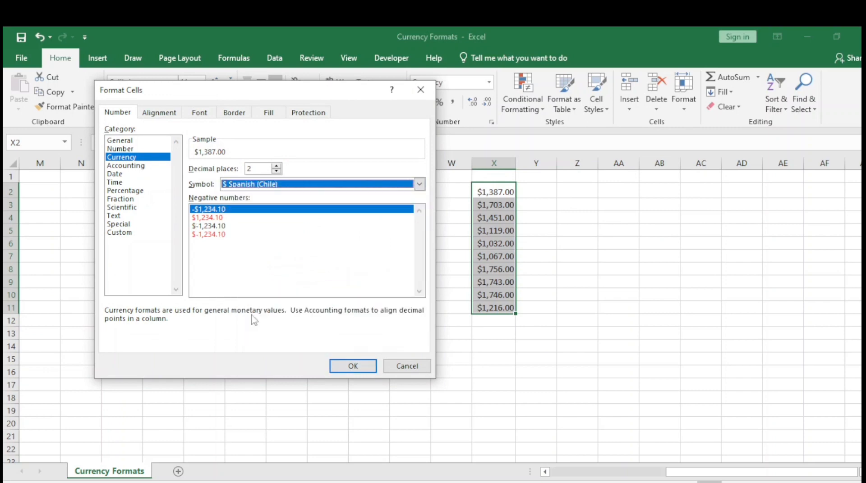
click(351, 367)
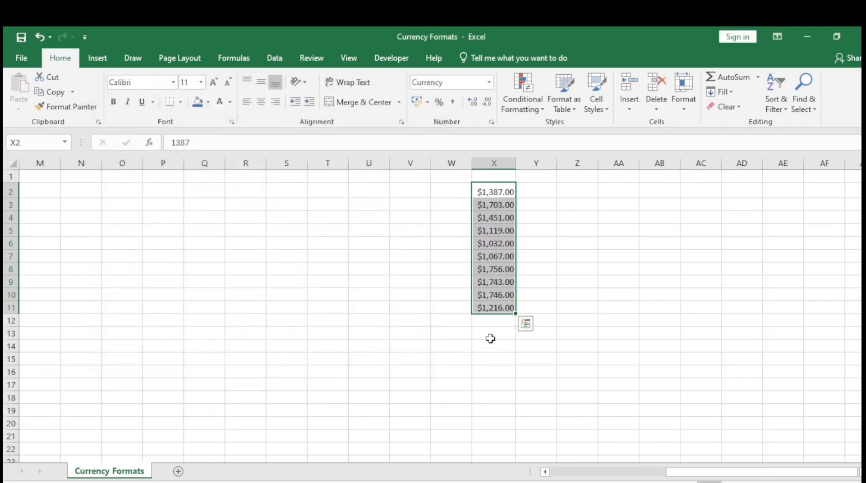
Change the currency symbol of X2:X11 to ¥ Chinese (PRC) and apply the format
click(491, 122)
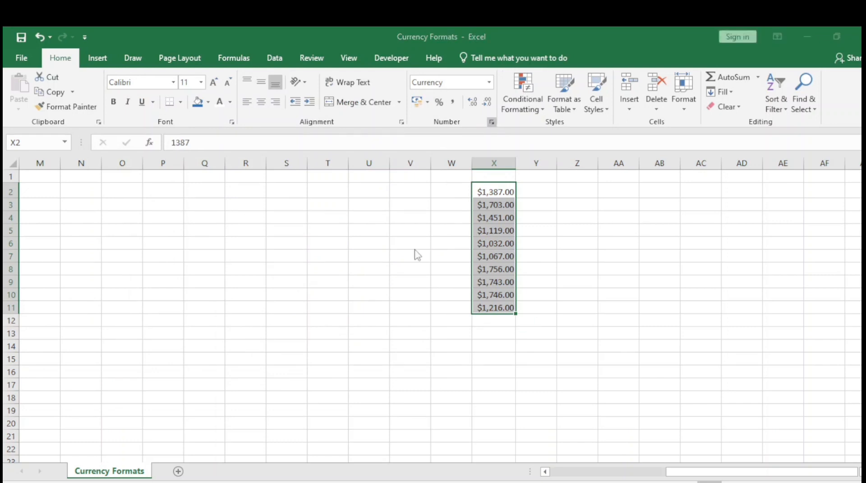
click(419, 184)
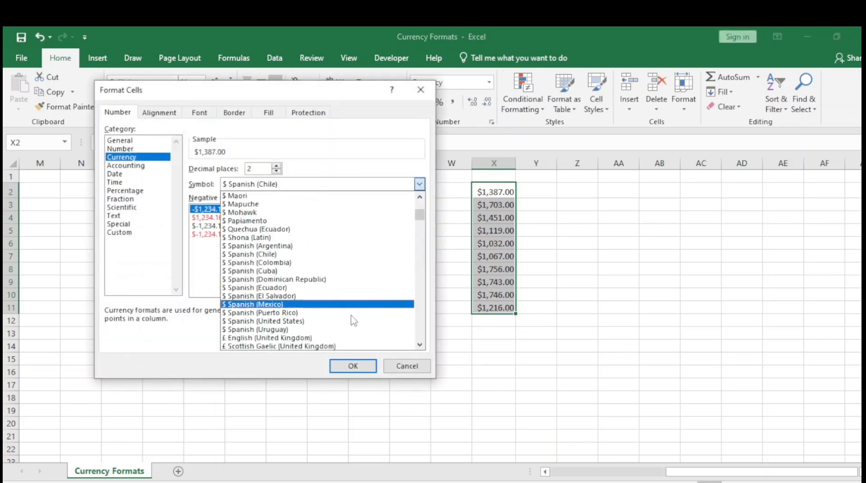
scroll(352, 318, down, 2)
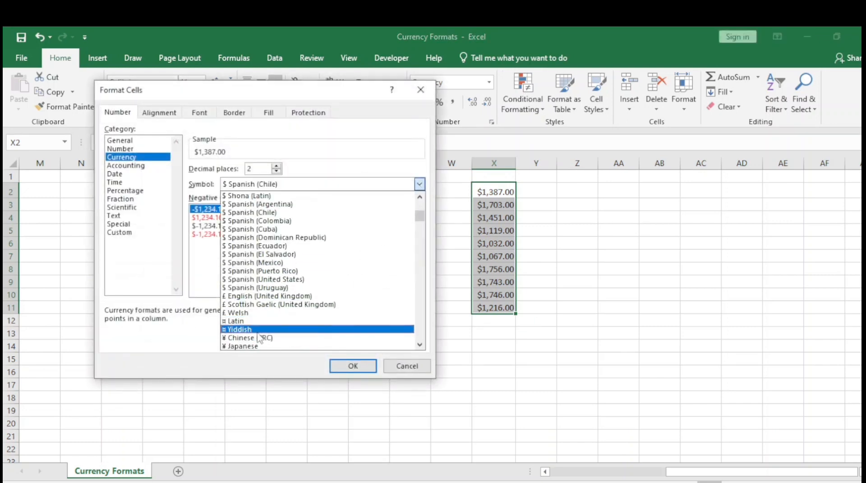
scroll(297, 341, down, 2)
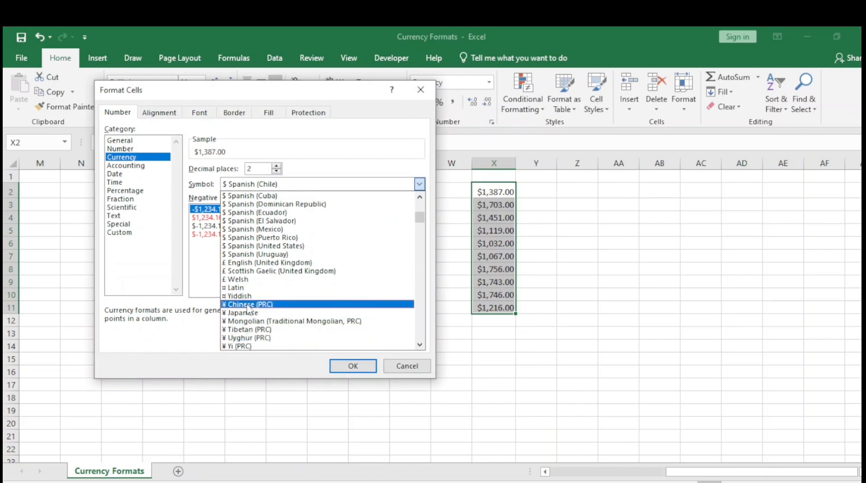
click(240, 305)
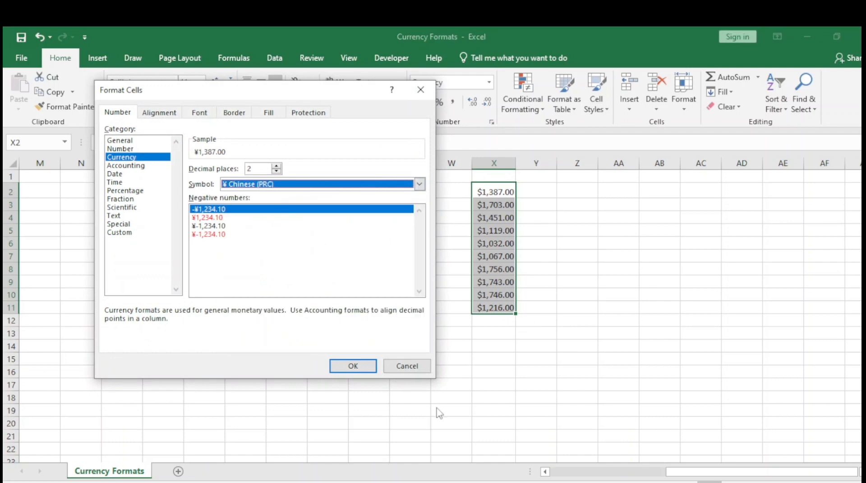
click(359, 368)
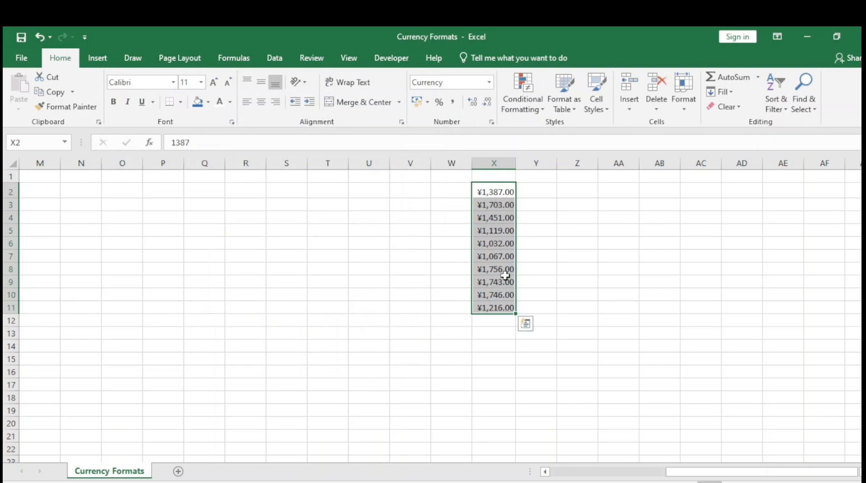
Undo the last currency symbol change and set X2:X11 to the Number format
key(ctrl+z)
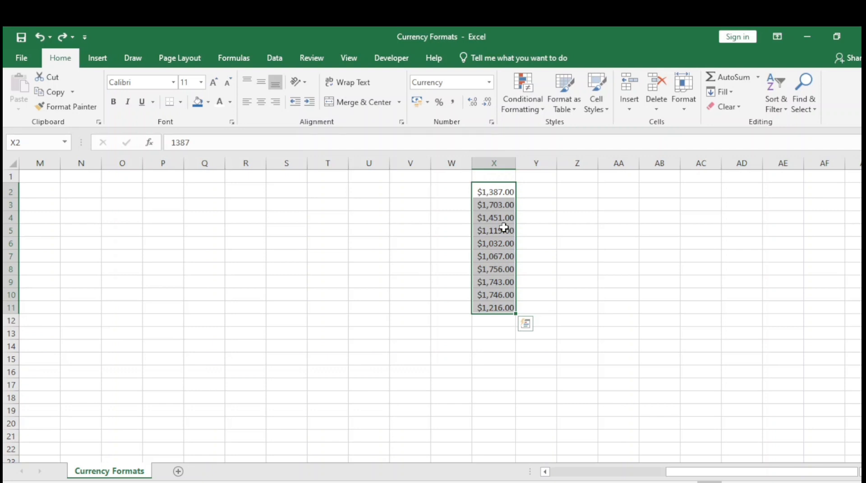
click(489, 82)
click(466, 137)
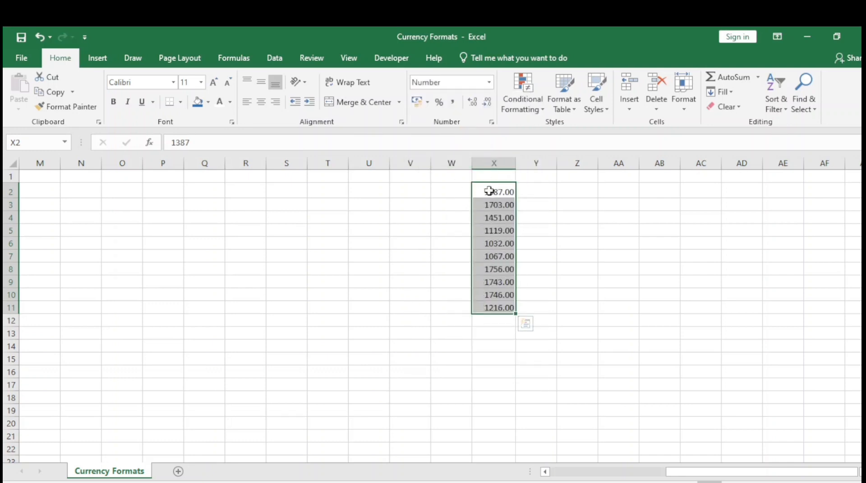
Go to the sales data table and select all Profit values from J3 to J702
click(493, 190)
key(Left)
key(Left)
key(Left)
key(Left)
key(Left)
key(Left)
key(Left)
key(Left)
key(Left)
key(Left)
key(Left)
key(Left)
key(Left)
key(Left)
key(Left)
key(Left)
key(Left)
key(Left)
key(Left)
key(Left)
key(Left)
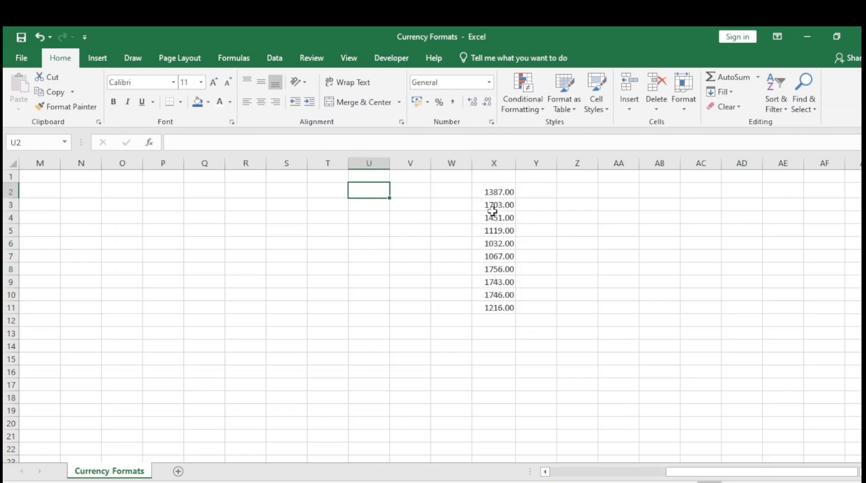
key(Right)
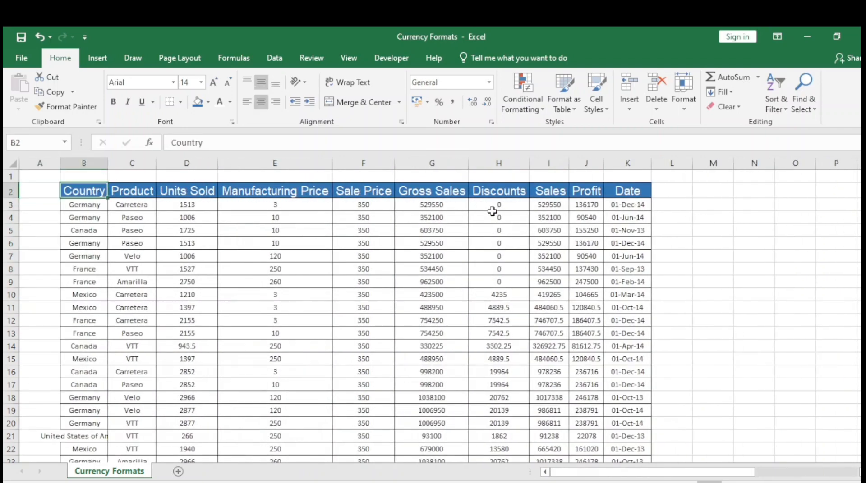
key(Right)
key(Right)
key(Right)
key(Right)
key(Right)
key(Right)
key(Right)
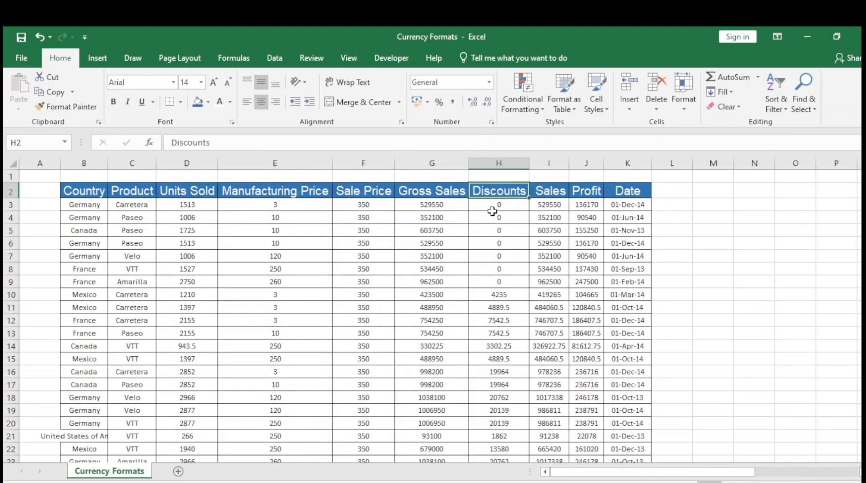
key(Down)
key(Up)
key(Right)
key(Down)
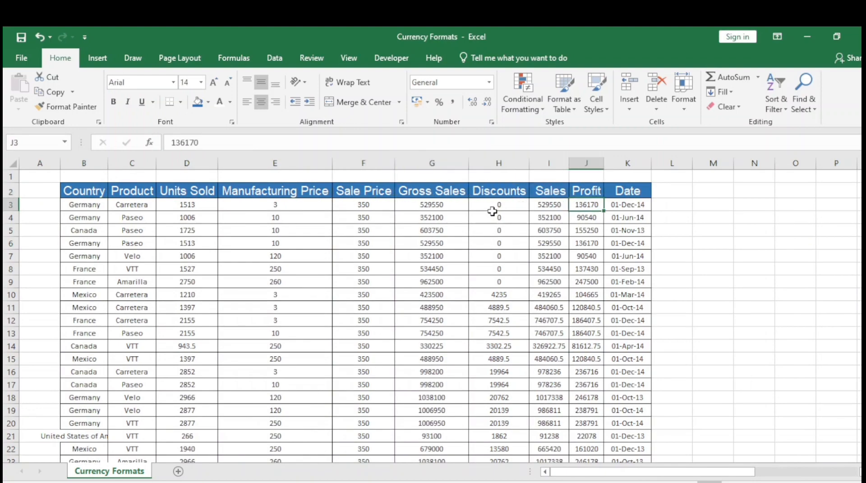
key(ctrl+shift+Down)
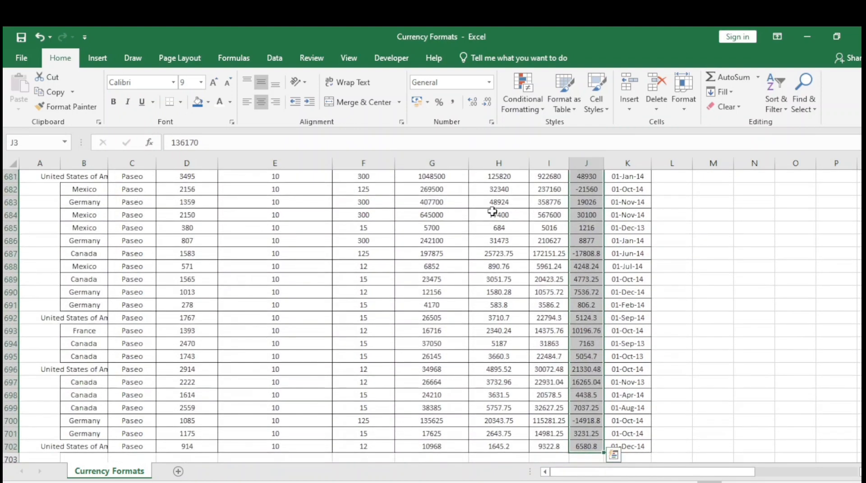
drag(861, 446, 805, 219)
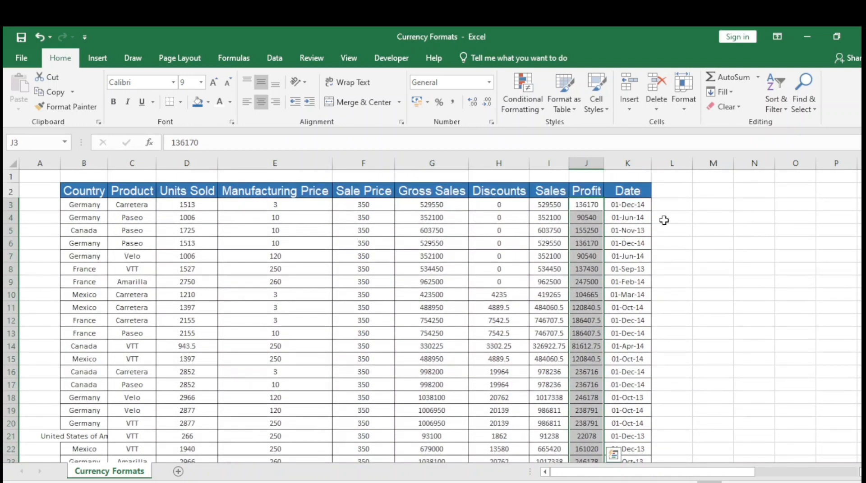
Apply the ₹ English (India) accounting format to the selected Profit values and switch it to $ English (United States)
click(427, 101)
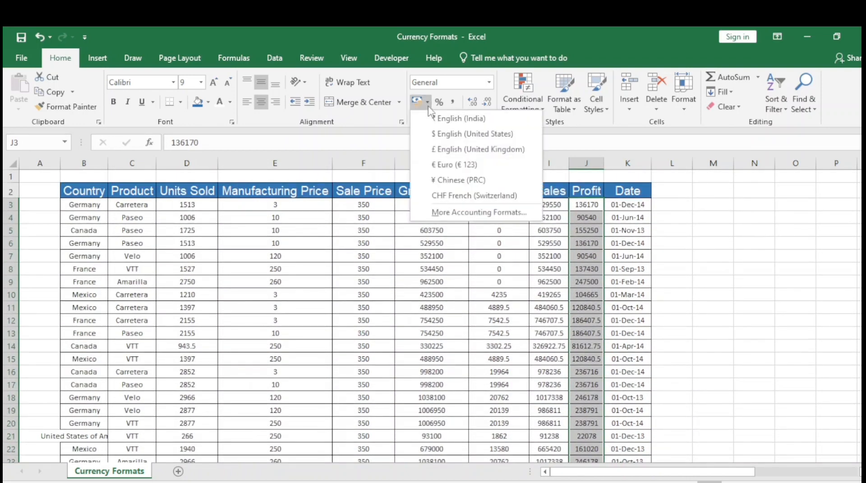
click(468, 127)
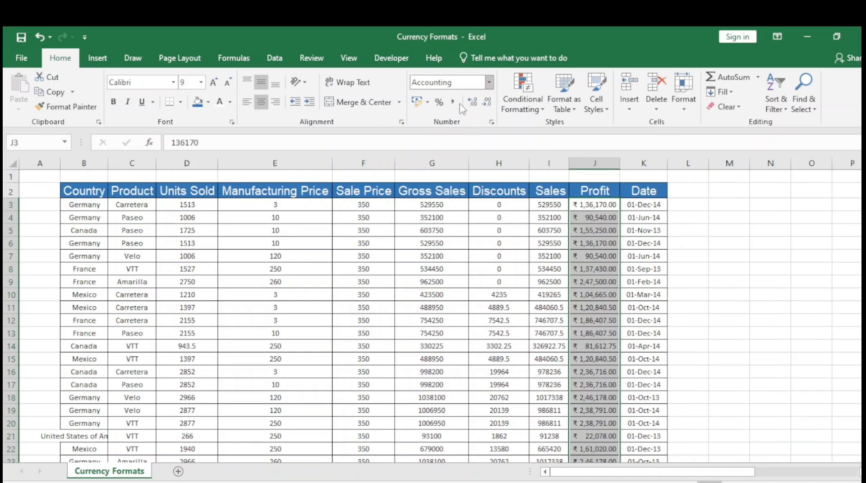
click(427, 102)
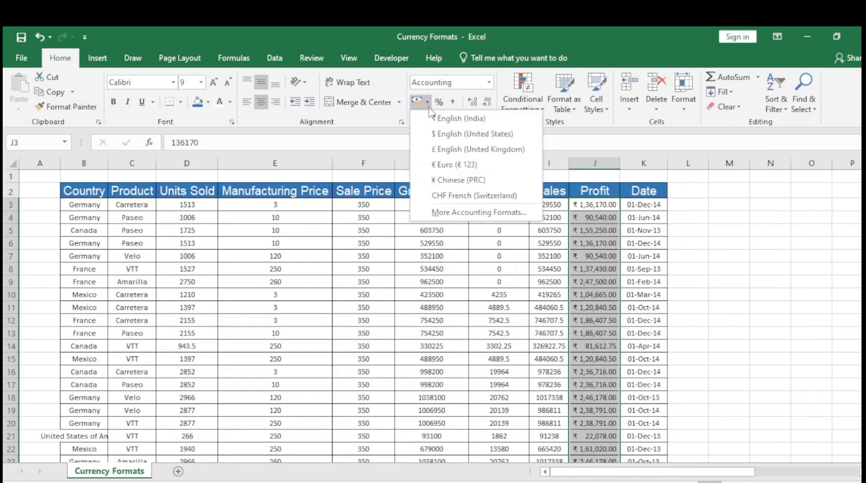
click(462, 137)
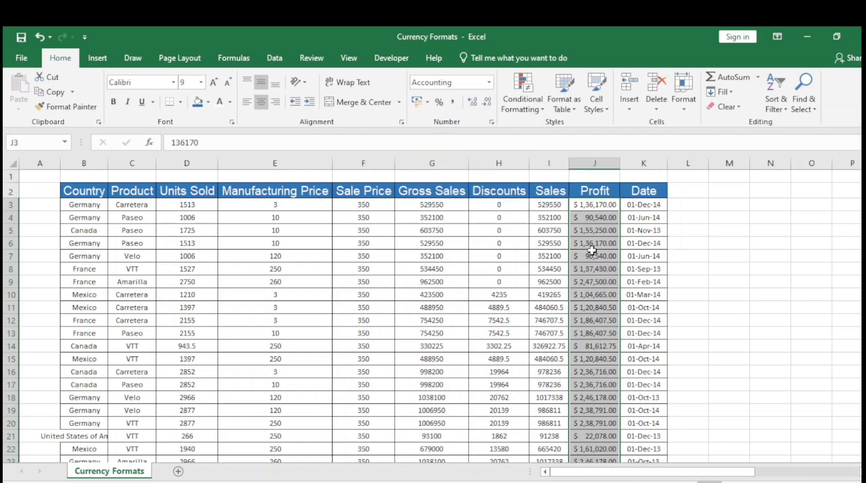
Change the Profit column's accounting format to € Euro (€ 123) and switch it to ¥ Chinese (PRC)
click(427, 103)
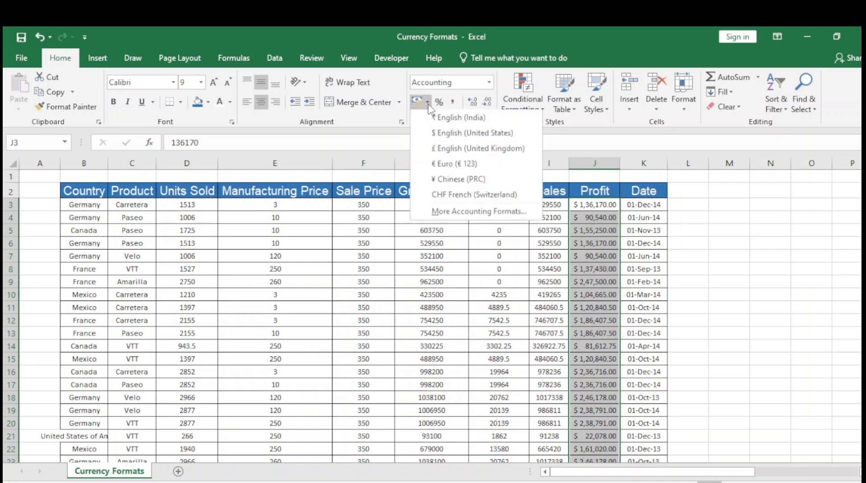
click(452, 171)
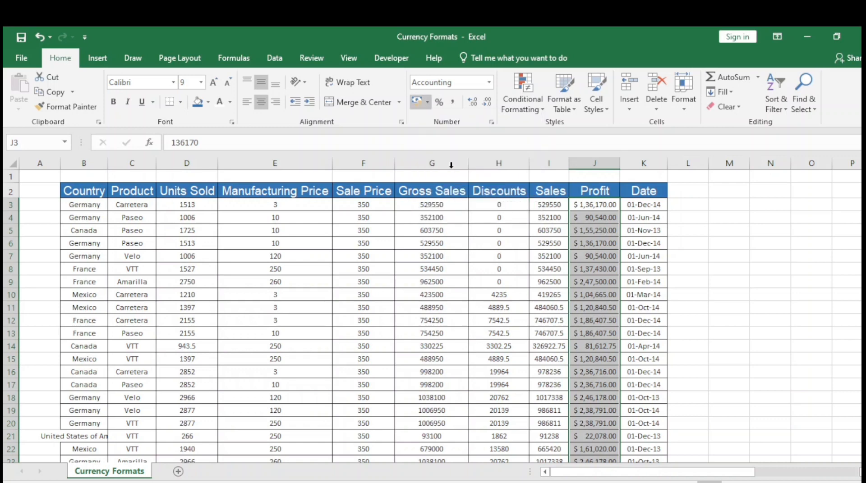
click(427, 103)
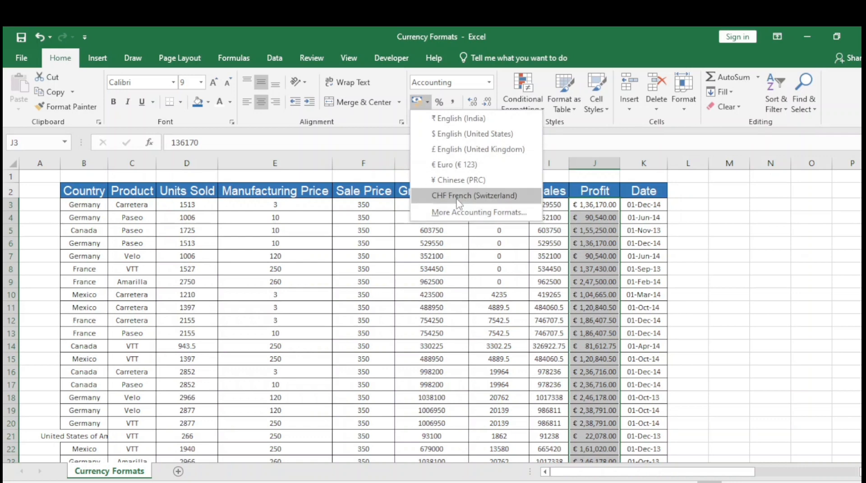
click(457, 181)
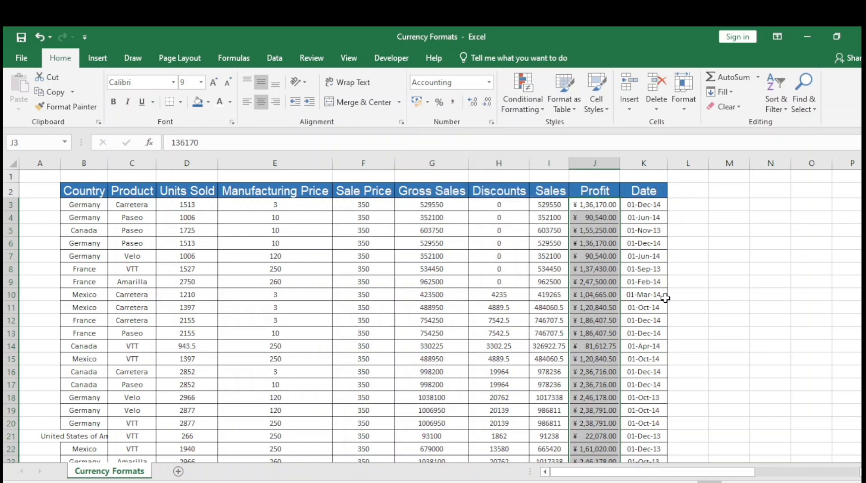
Apply an accounting format with the Armenian symbol from the full symbol list to the Profit values, and select cell J3
click(427, 102)
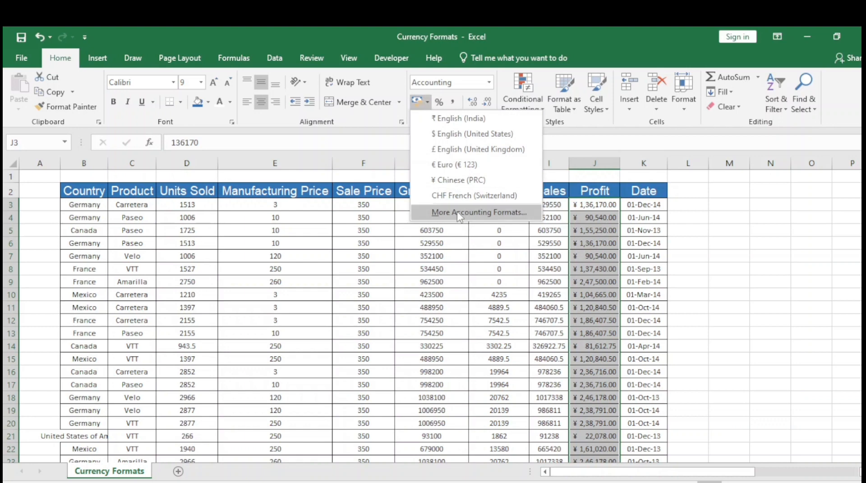
click(511, 221)
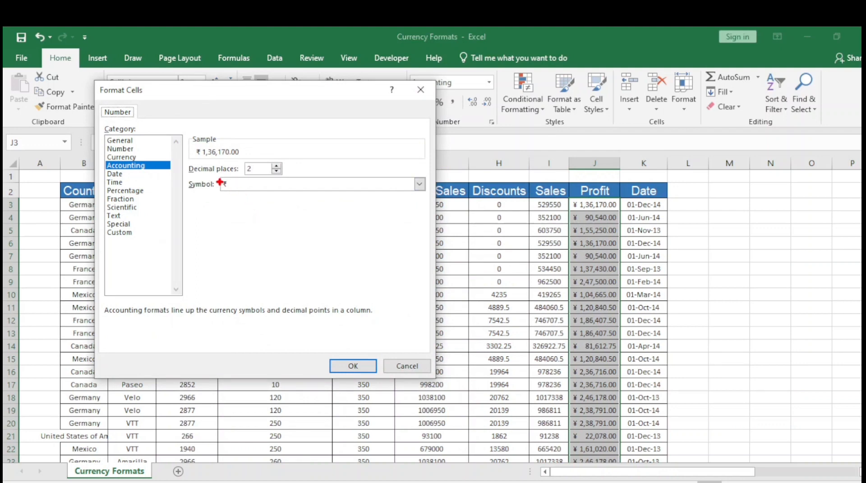
drag(190, 135, 252, 153)
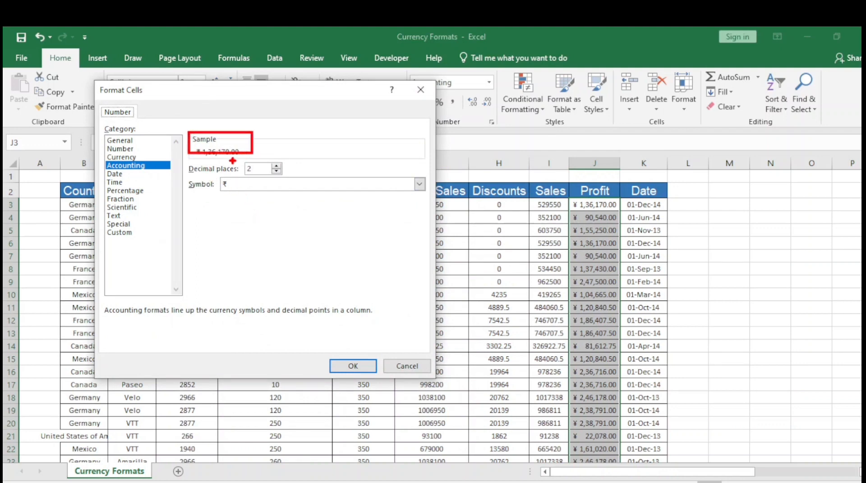
drag(179, 161, 296, 177)
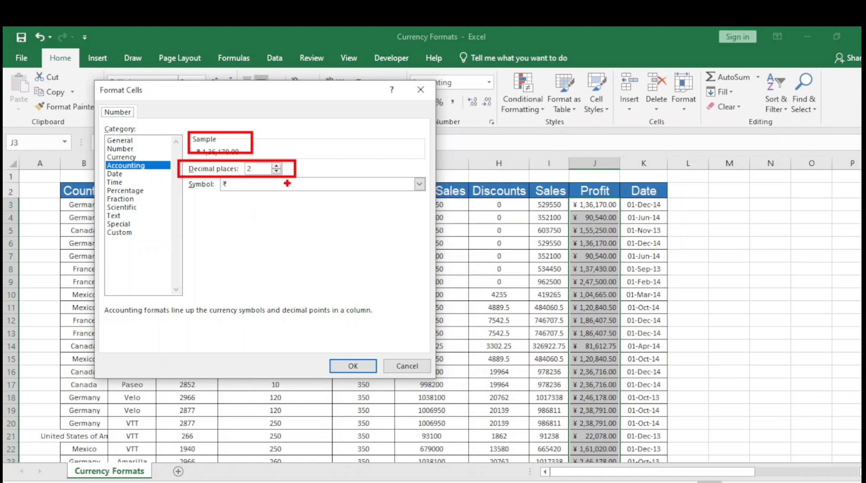
mouse_move(186, 180)
mouse_down()
mouse_move(329, 200)
mouse_move(419, 198)
mouse_up()
key(Escape)
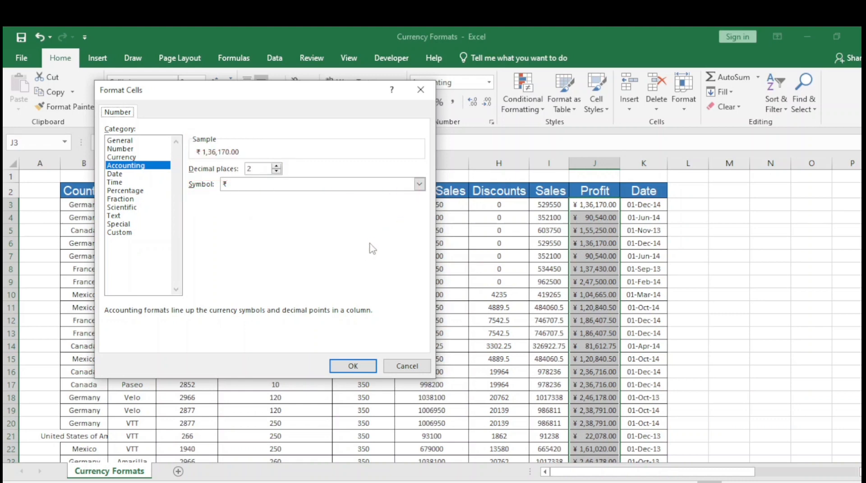
click(420, 184)
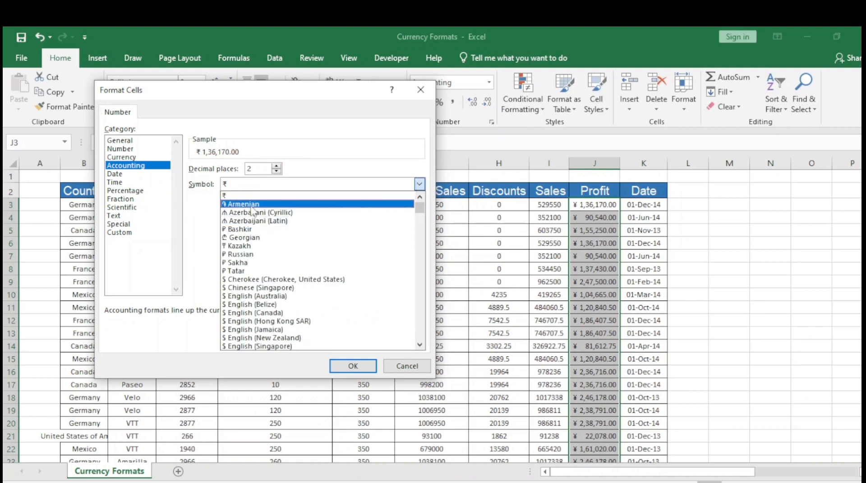
click(244, 204)
click(348, 368)
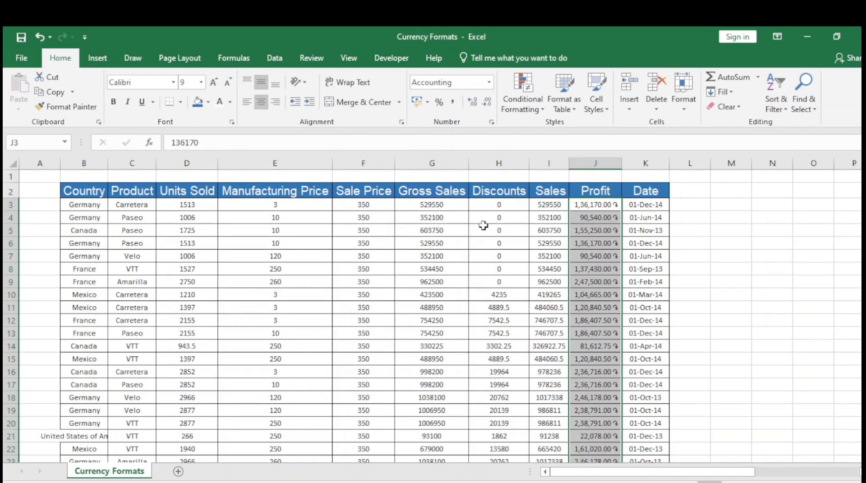
click(560, 206)
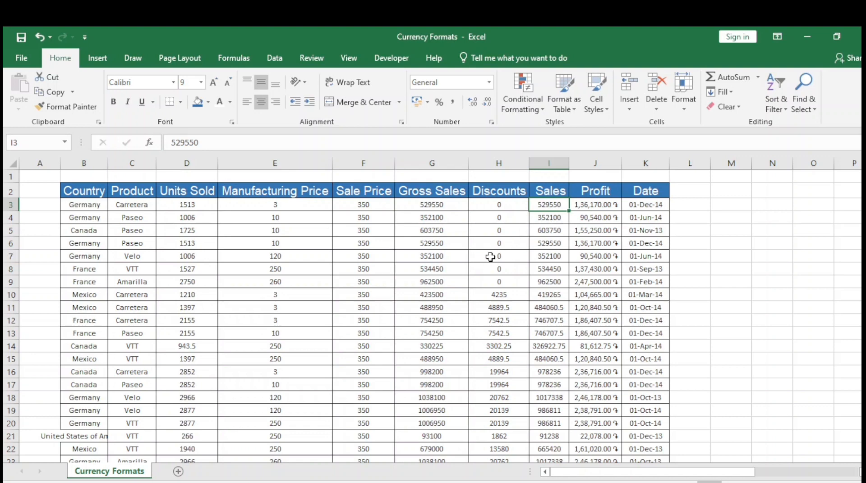
click(598, 204)
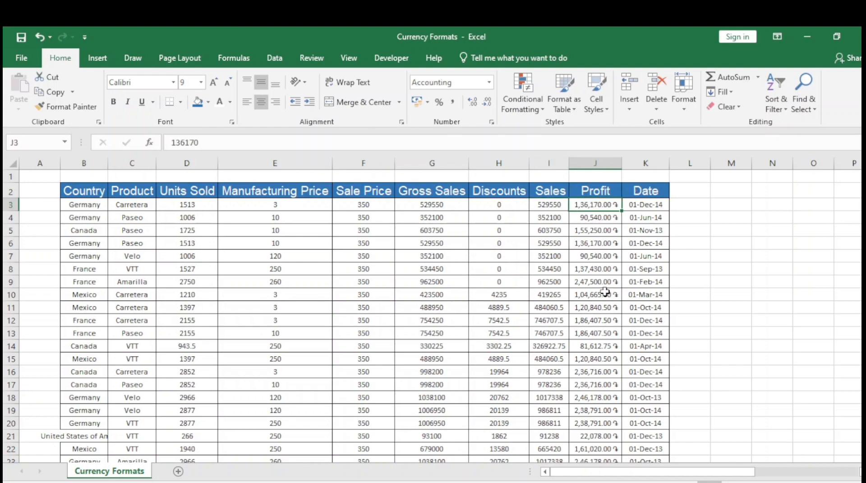
Apply the ₹ Currency format to the Profit values from J3 to J702 and return to the Profit header in J2
key(ctrl+Down)
key(ctrl+Up)
key(Down)
key(ctrl+Down)
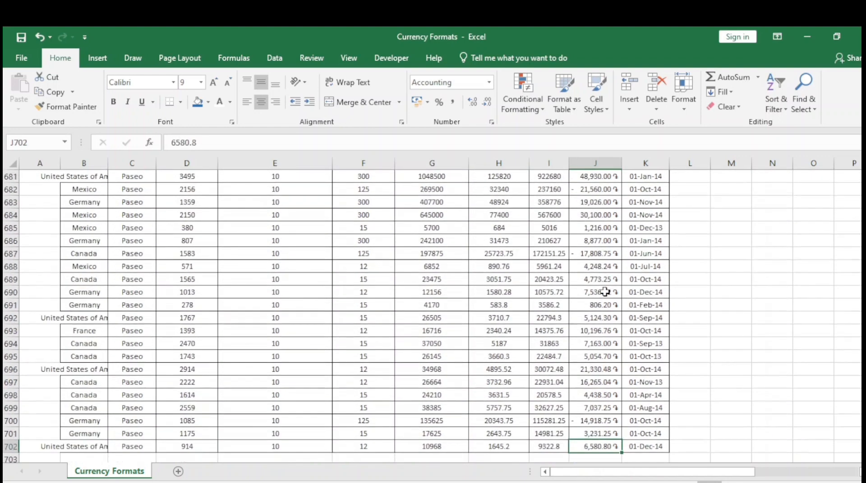
key(ctrl+shift+Up)
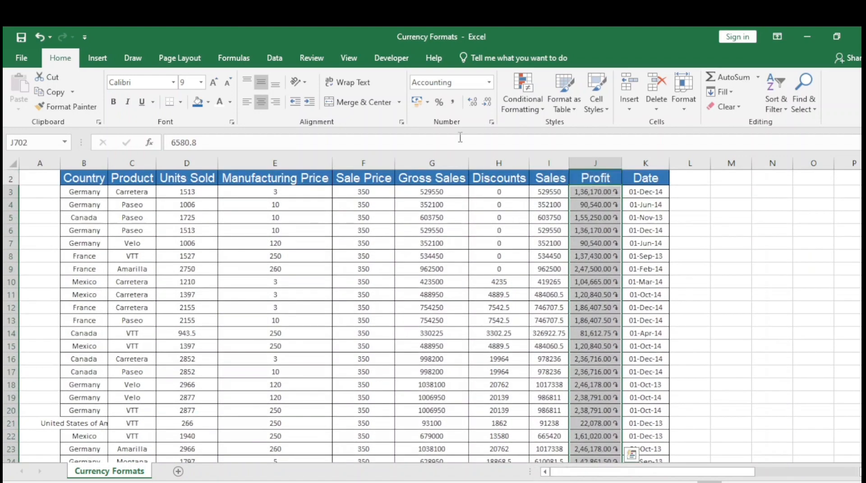
click(489, 82)
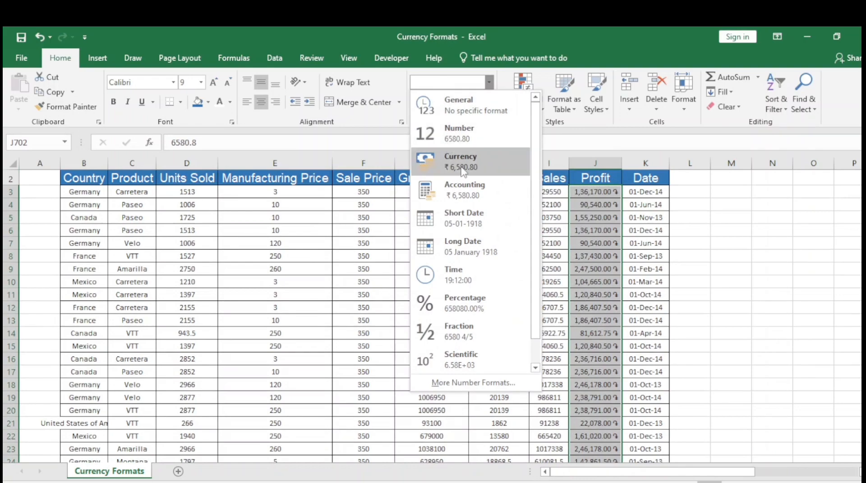
click(462, 163)
click(589, 263)
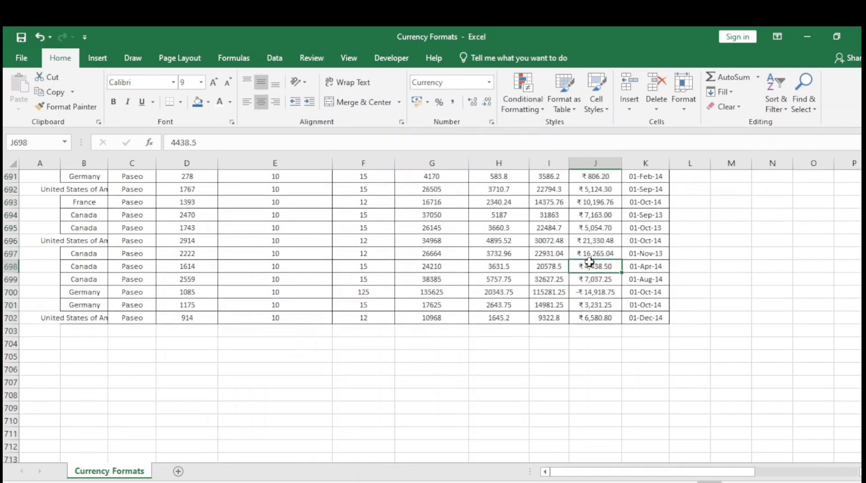
key(ctrl+Up)
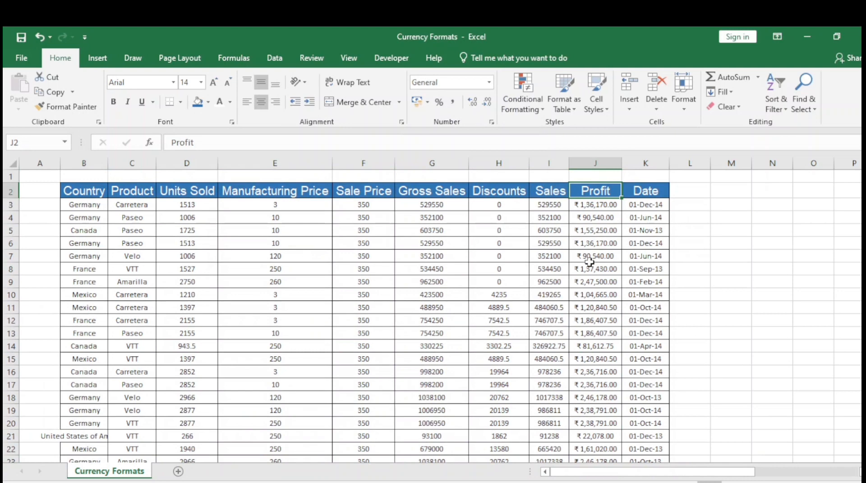
Apply the Number format to the entire Profit column J, check cells J4 and J2, and undo the format change
click(596, 205)
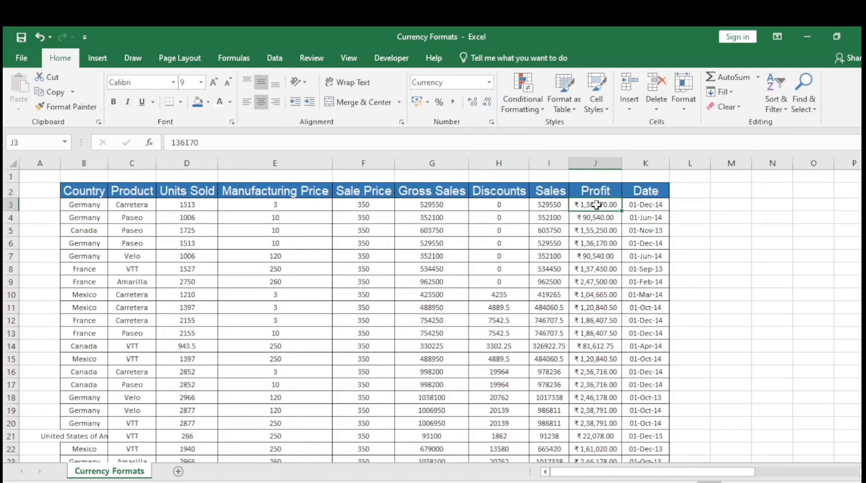
key(ctrl+space)
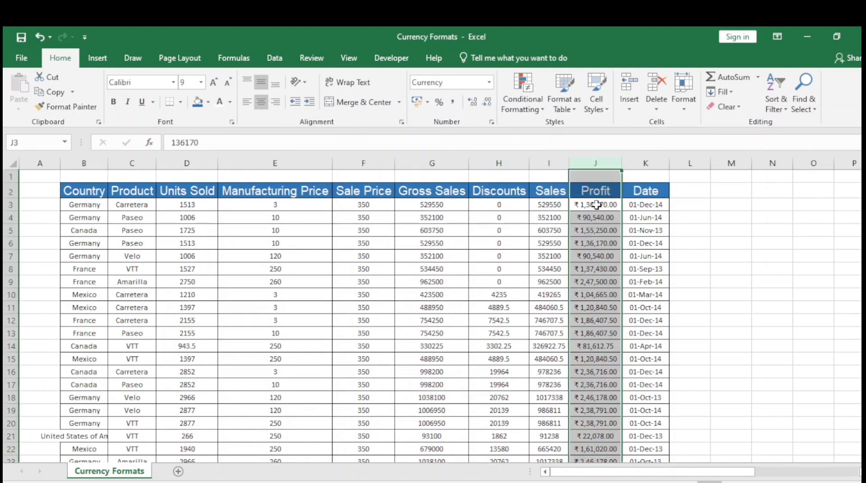
click(489, 82)
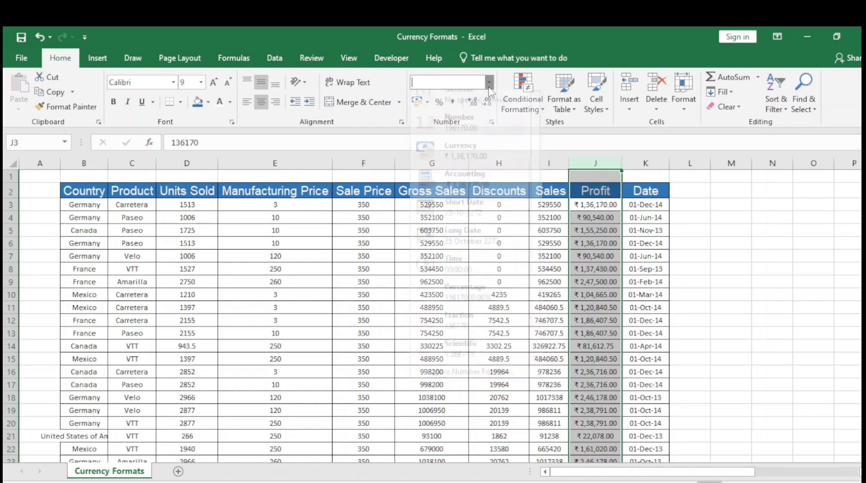
click(454, 132)
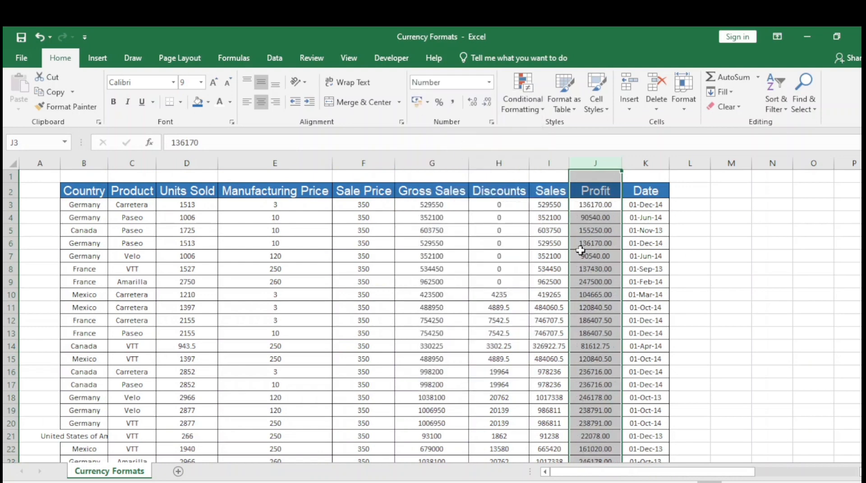
click(596, 219)
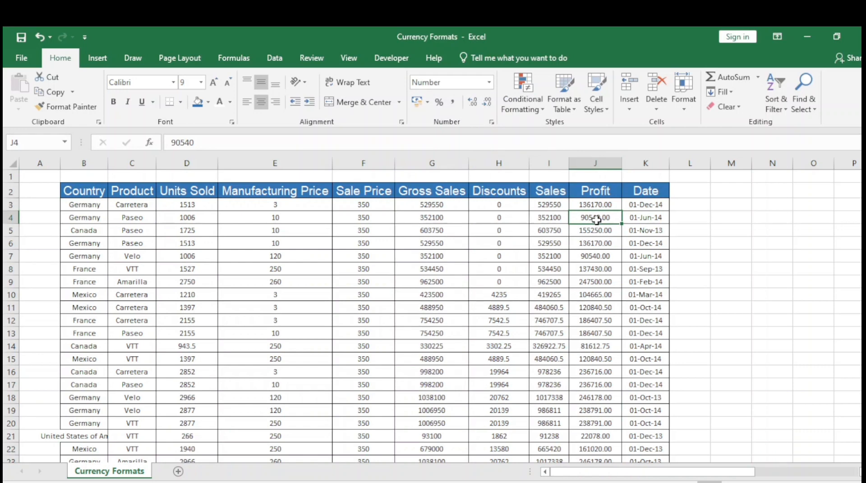
click(602, 193)
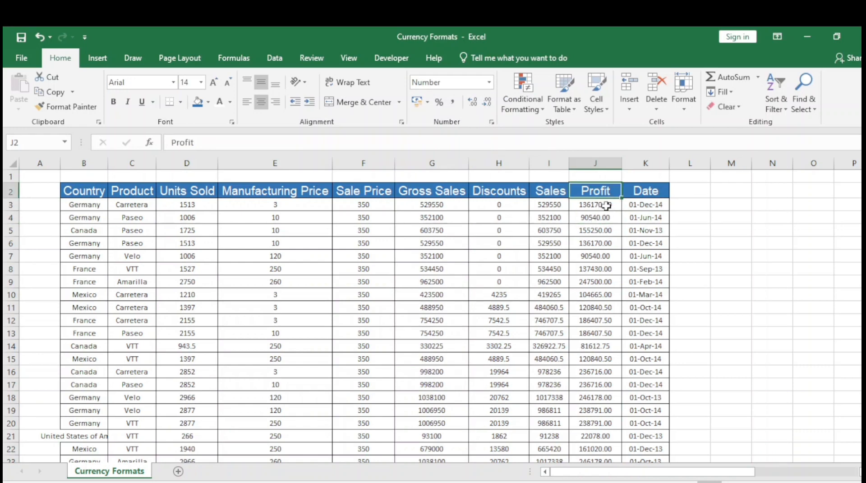
click(600, 218)
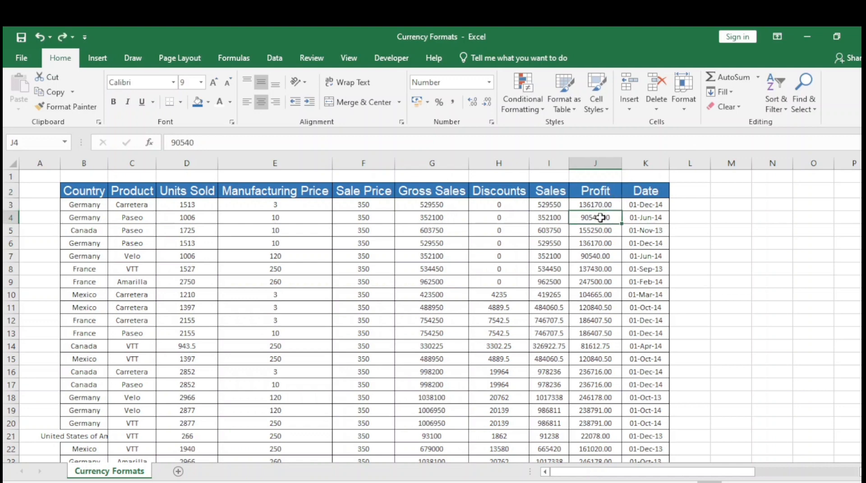
key(ctrl+z)
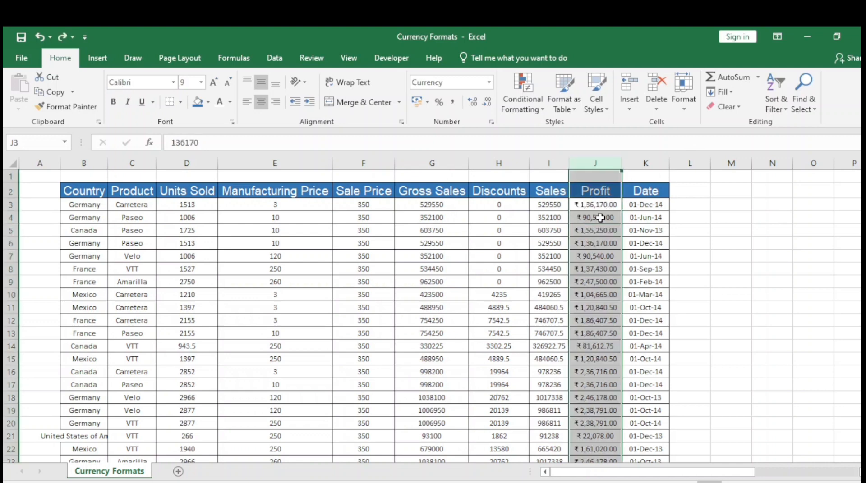
Clear all formats from the entire Profit column, check the header and neighbouring Sales cell, and undo the clearing
click(736, 110)
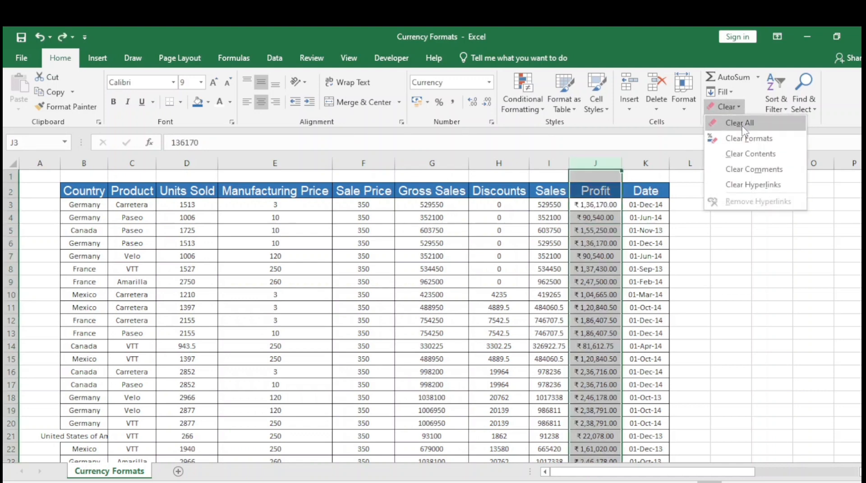
click(762, 145)
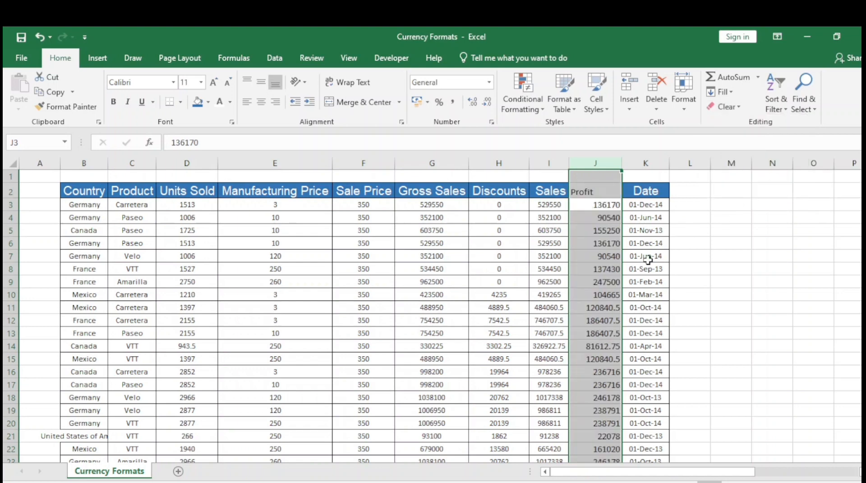
click(592, 213)
click(592, 190)
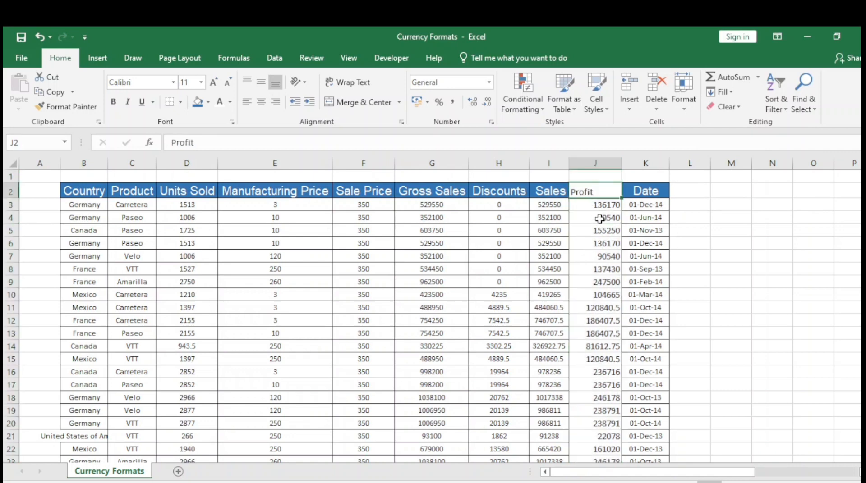
click(548, 206)
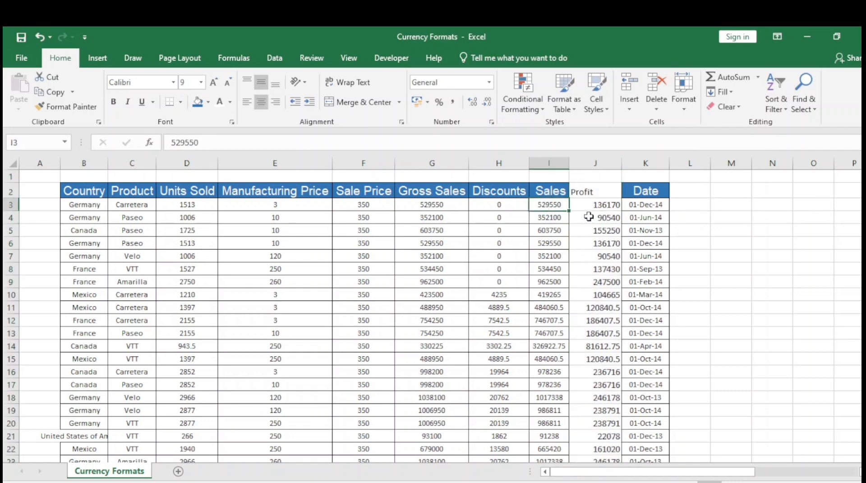
key(ctrl+z)
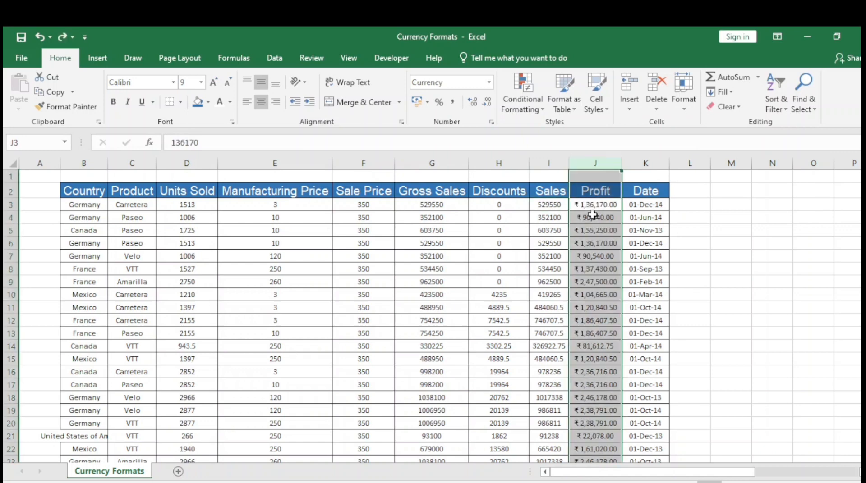
Select the entire Profit column from cell J3 and set its number format to Number
click(593, 209)
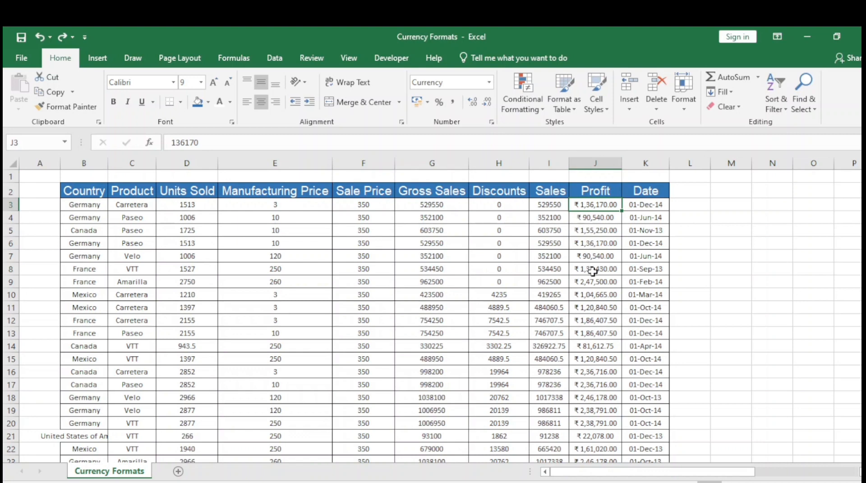
key(ctrl+space)
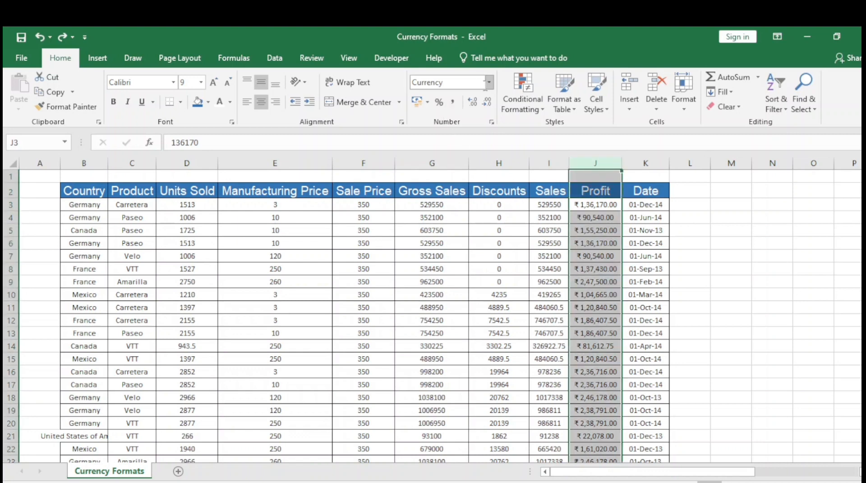
click(489, 83)
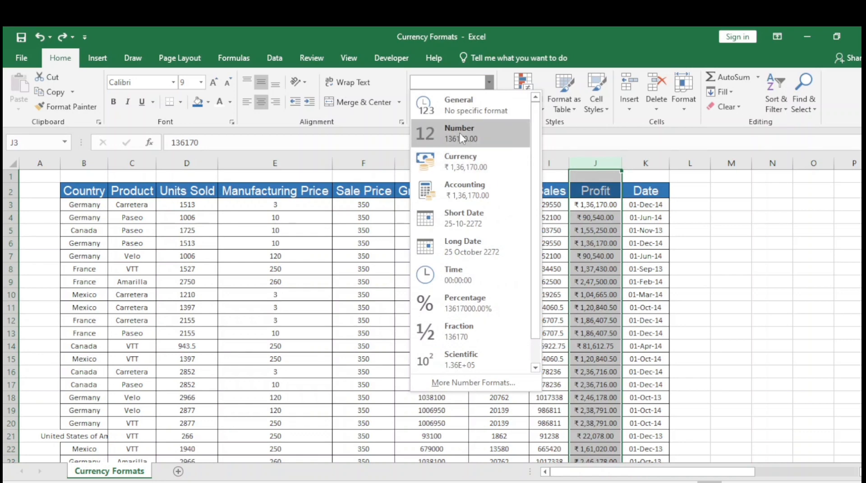
click(459, 133)
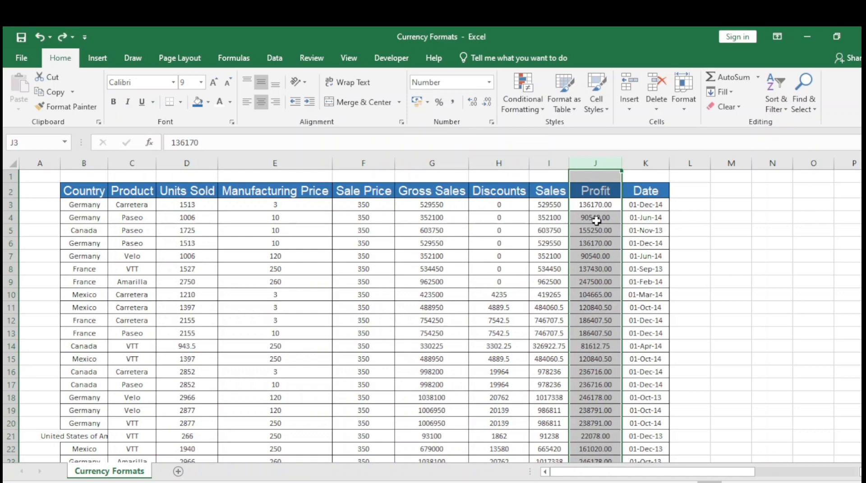
Apply the ₹ Currency format with two decimals to the entire Profit column J
click(607, 221)
key(Up)
key(ctrl+space)
key(ctrl+shift+4)
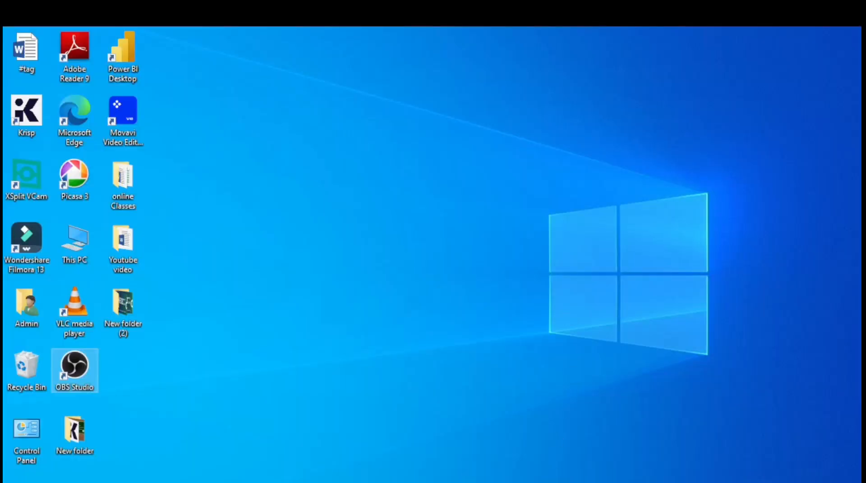
Switch from the workbook to the Microsoft Excel Class - 19 welcome slide
click(486, 482)
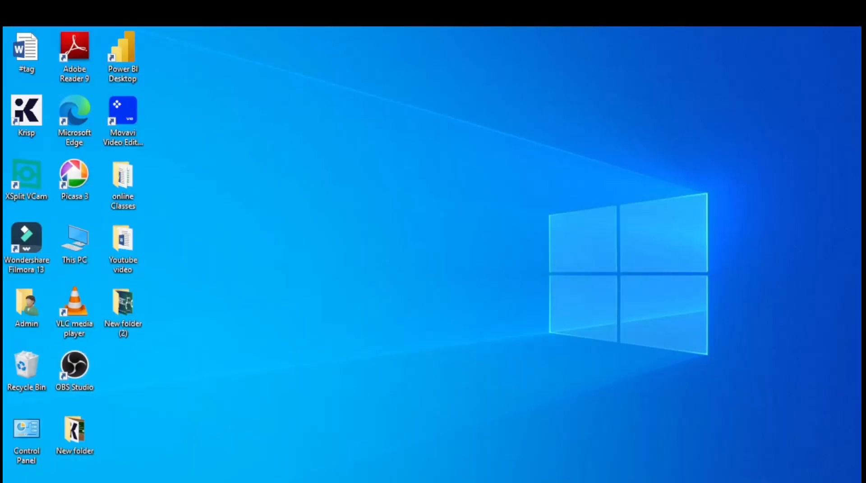
click(560, 459)
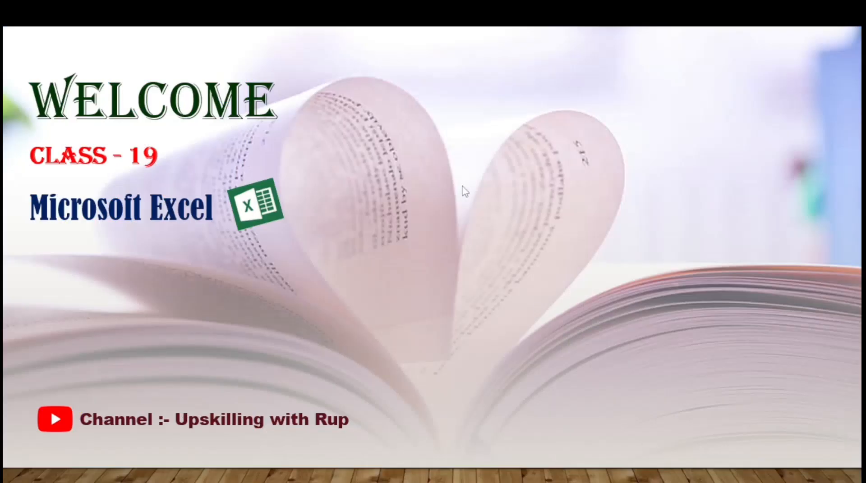